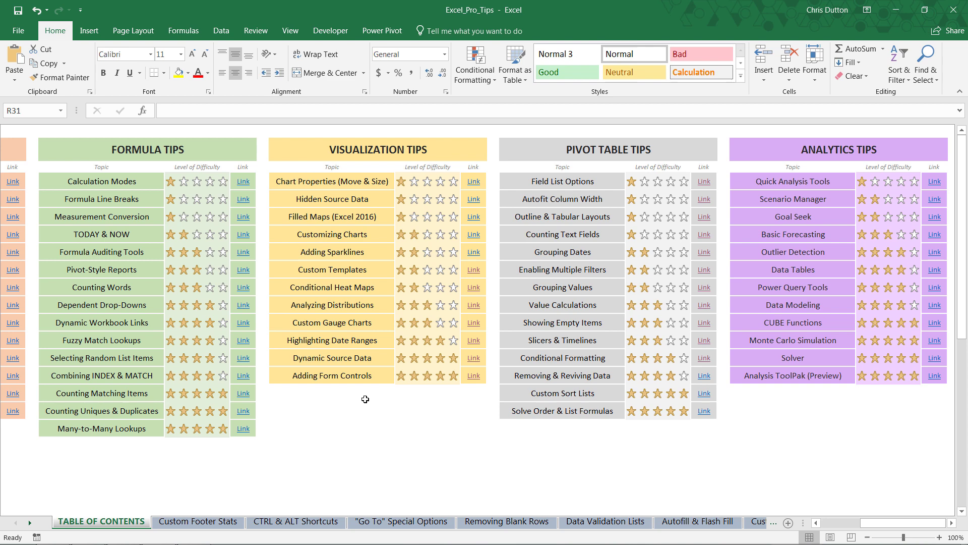
Open the Conditional Formatting example sheet with the Canada-filtered wine pivot table.
left_click(553, 357)
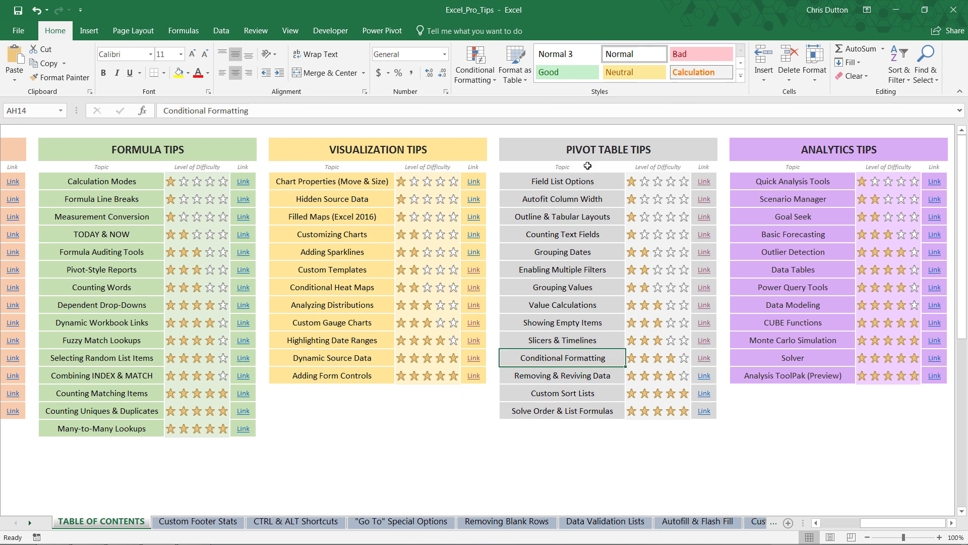
left_click(704, 357)
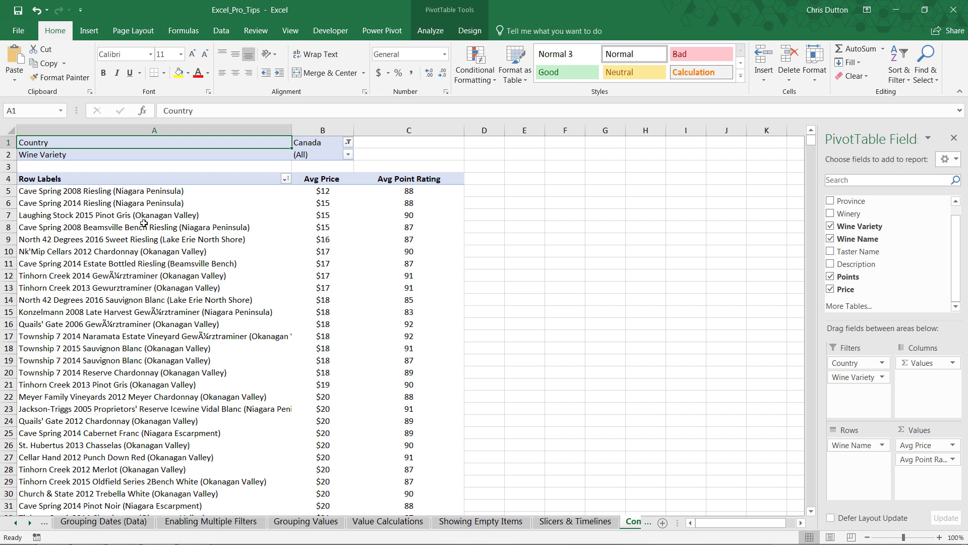
left_click_drag(138, 215, 391, 216)
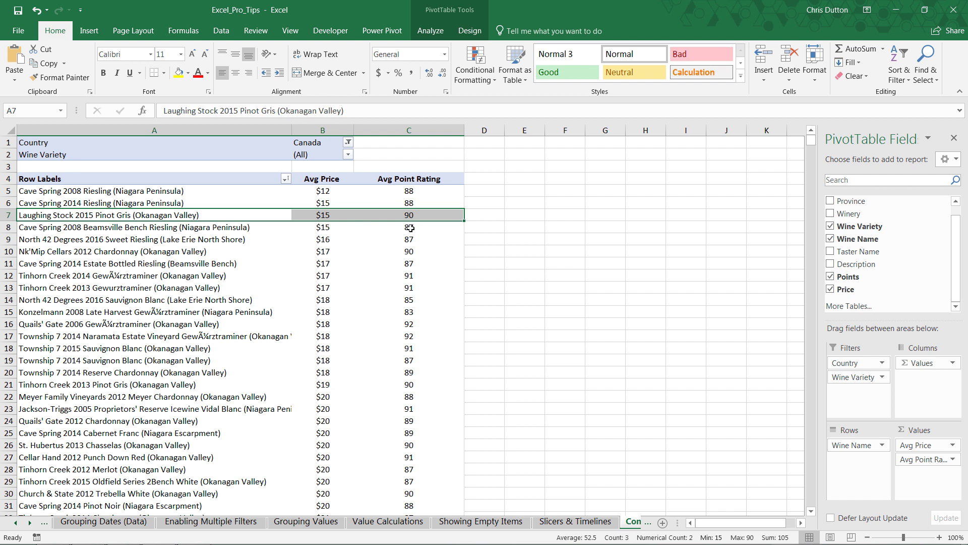
left_click(331, 144)
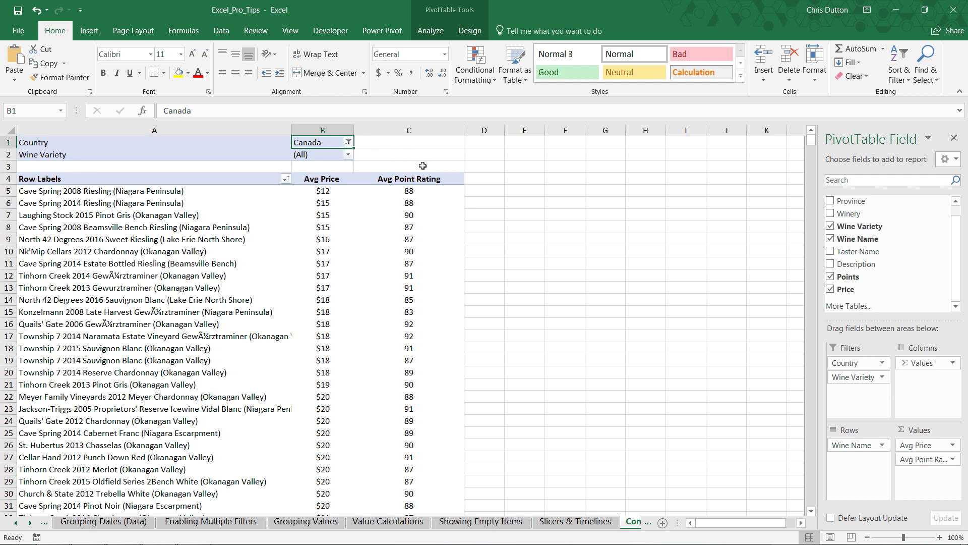
Select the whole Avg Price column, starting from the $12 value in B5.
mouse_move(370, 200)
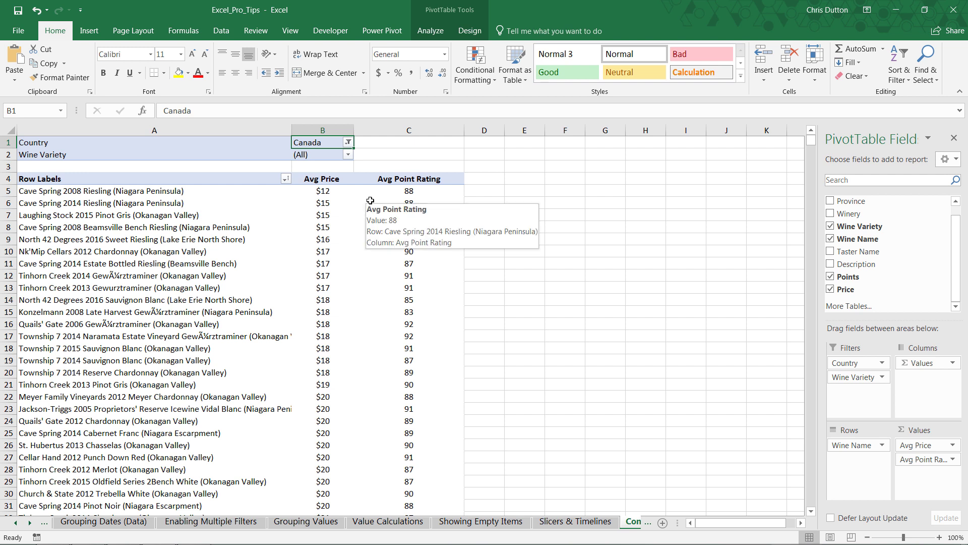
mouse_move(432, 237)
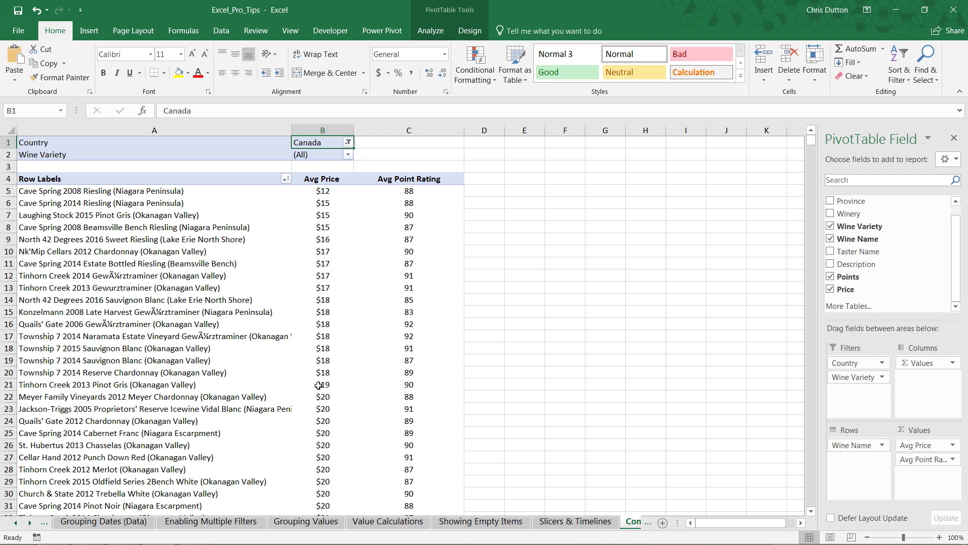
left_click(336, 192)
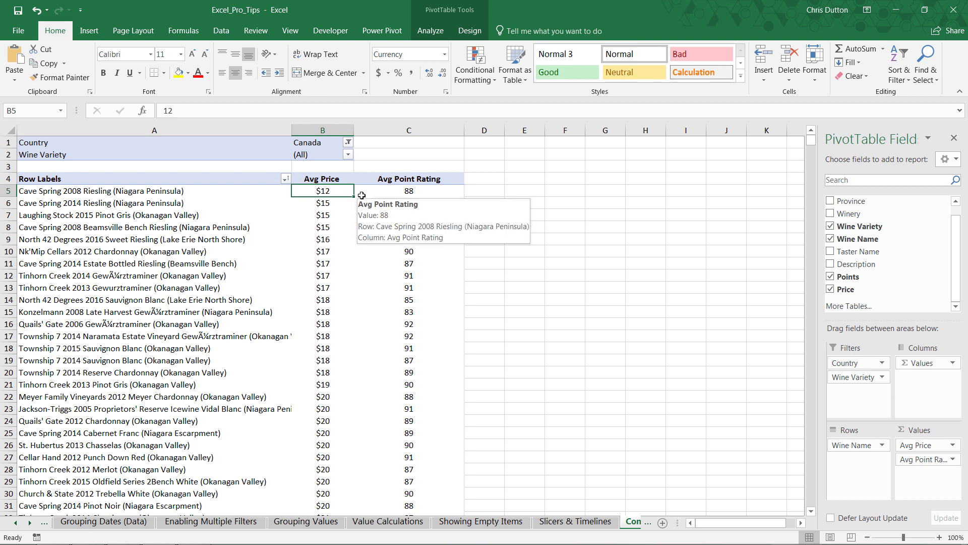
key("ctrl+shift+Down")
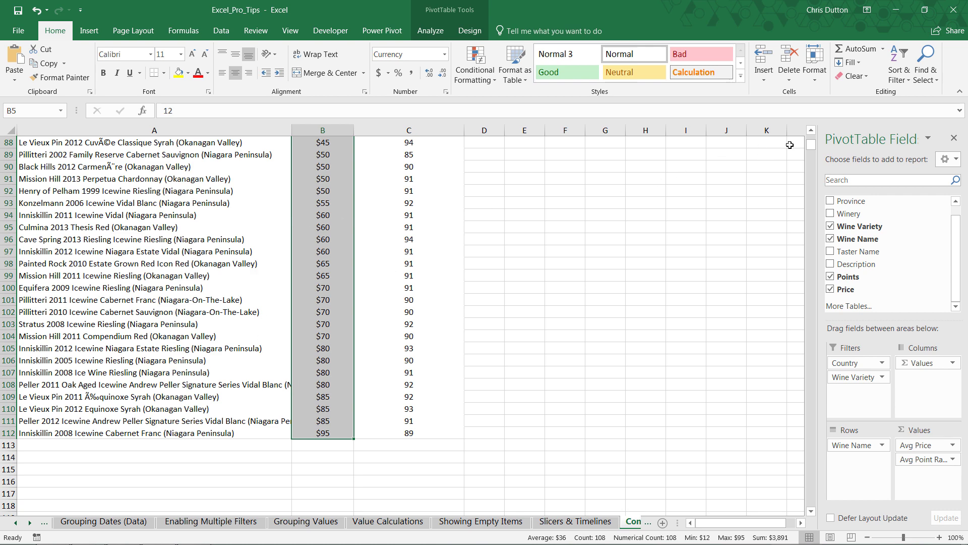
Apply a Red-Yellow-Green colour scale to the Avg Price values in B5:B17.
left_click_drag(811, 146, 812, 136)
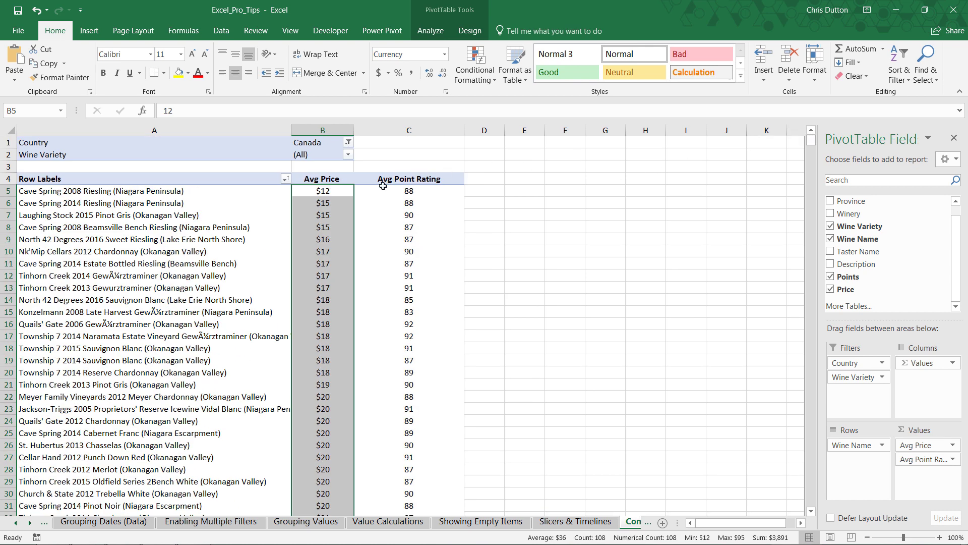
left_click(323, 192)
left_click_drag(323, 192, 323, 337)
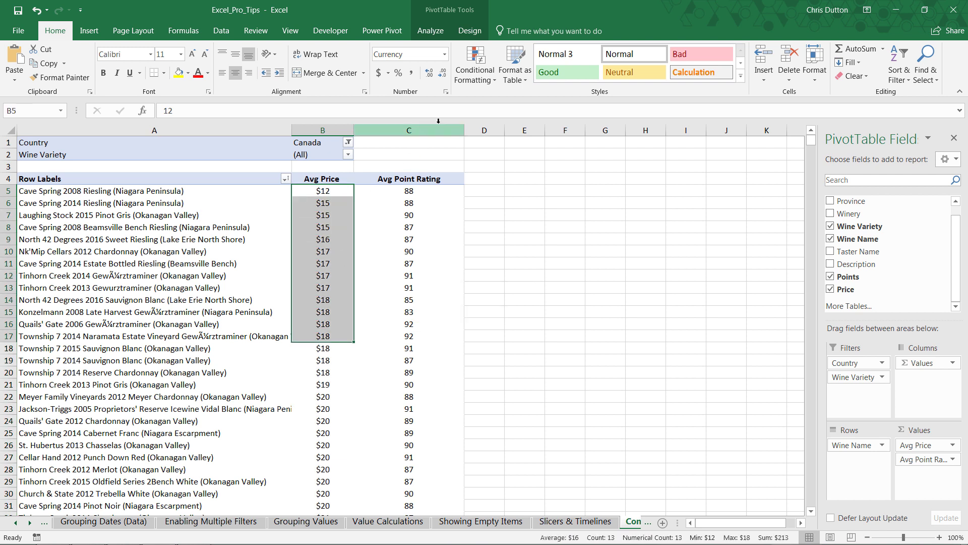
left_click(475, 81)
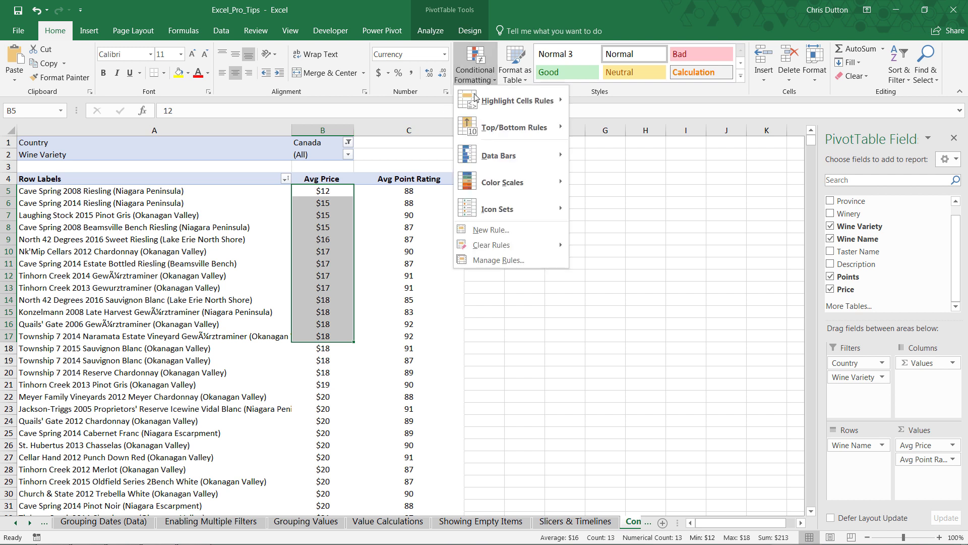
mouse_move(523, 183)
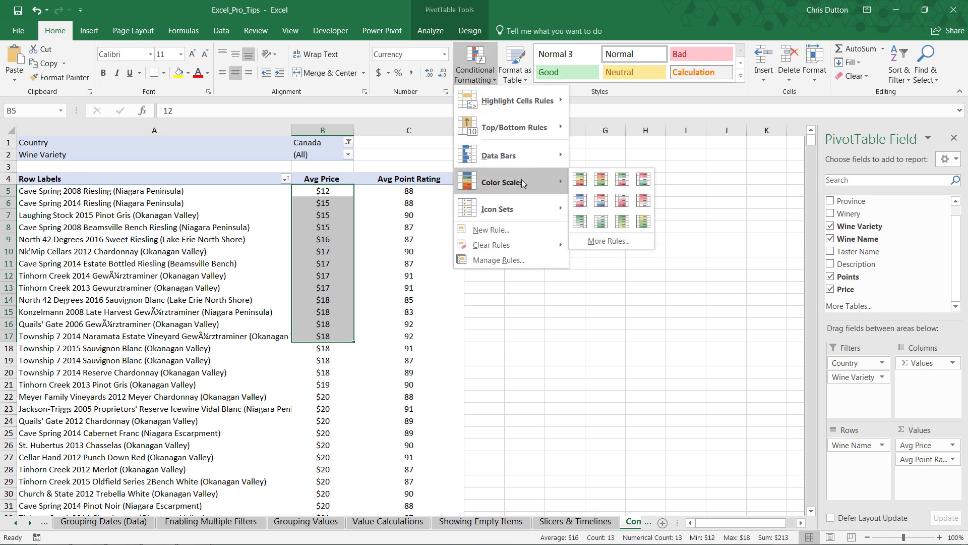
left_click(601, 179)
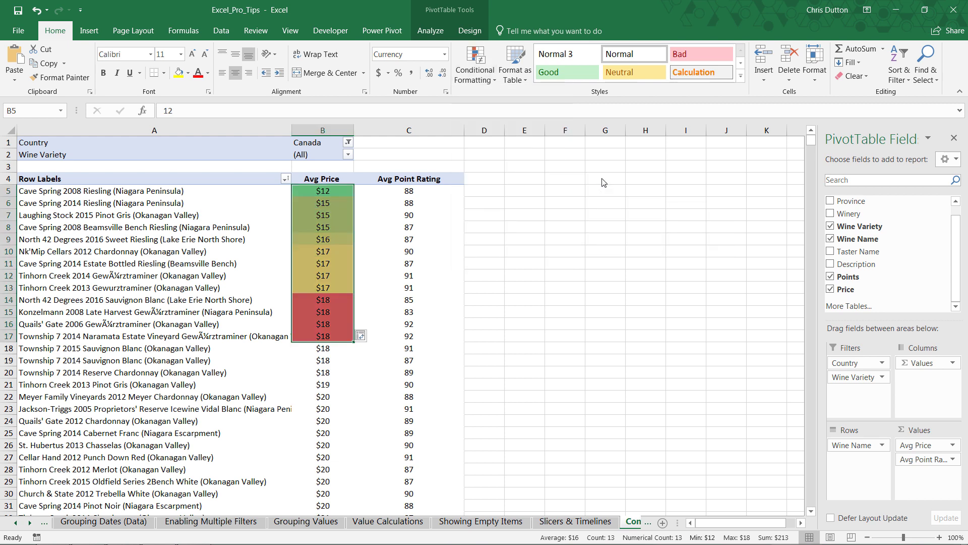
left_click(373, 336)
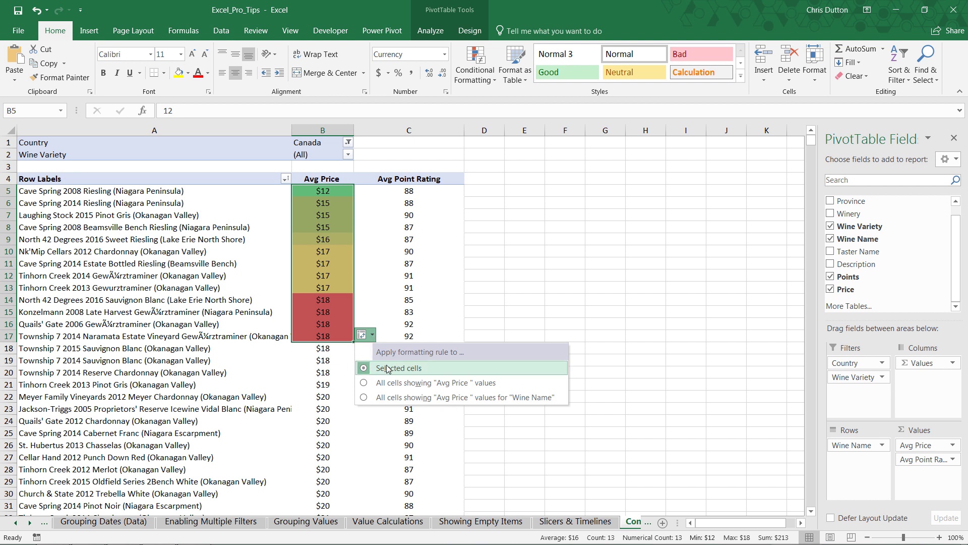
Extend the colour scale to all Avg Price values for Wine Name.
left_click(388, 397)
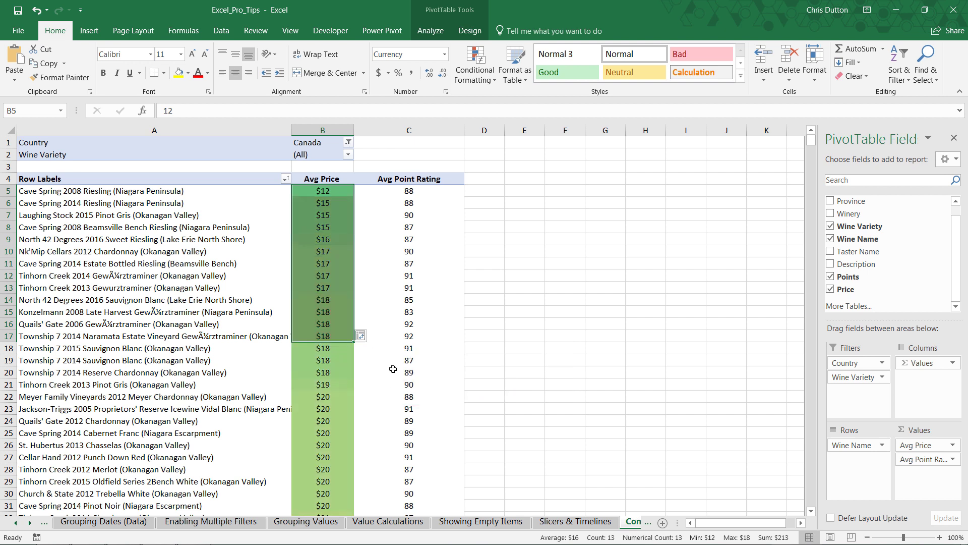
left_click(331, 192)
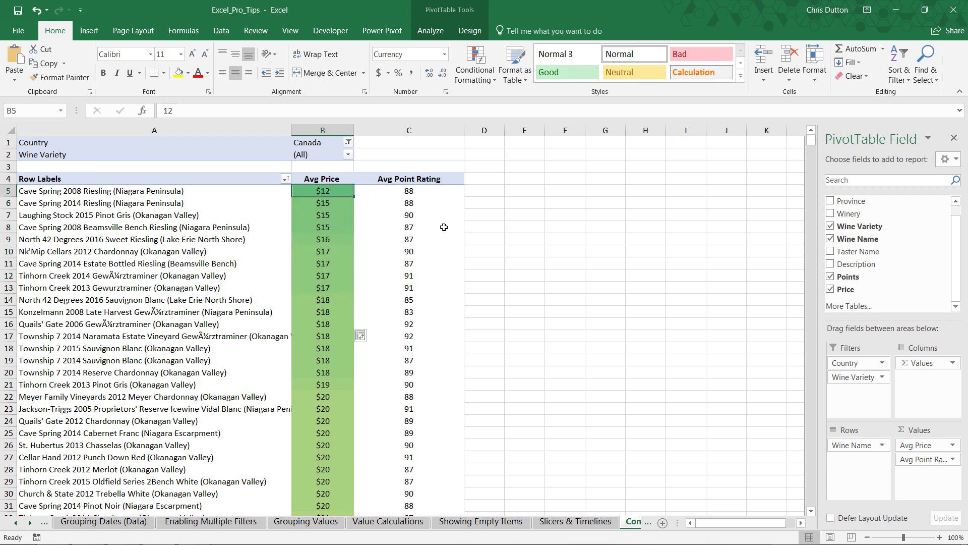
left_click_drag(811, 140, 812, 139)
Rearrange the pivot fields so Wine Variety sits in Filters with wine names as rows.
mouse_move(853, 445)
left_mouse_down()
mouse_move(845, 384)
mouse_move(853, 445)
left_mouse_up()
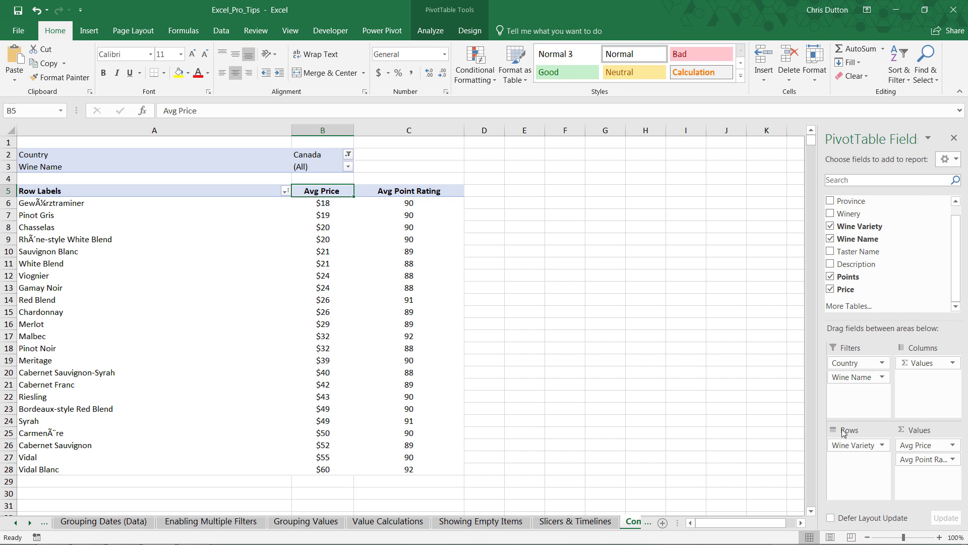
left_click_drag(848, 436, 872, 470)
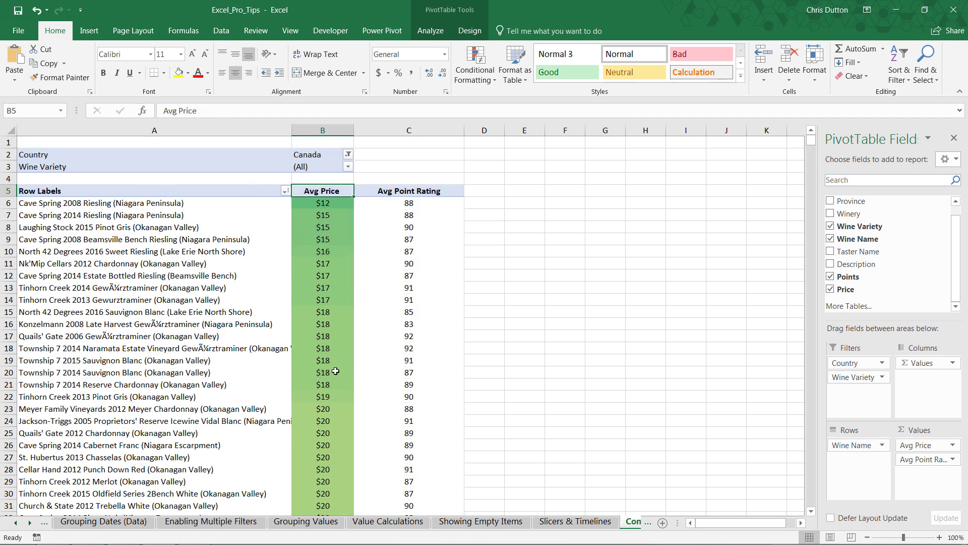
mouse_move(347, 333)
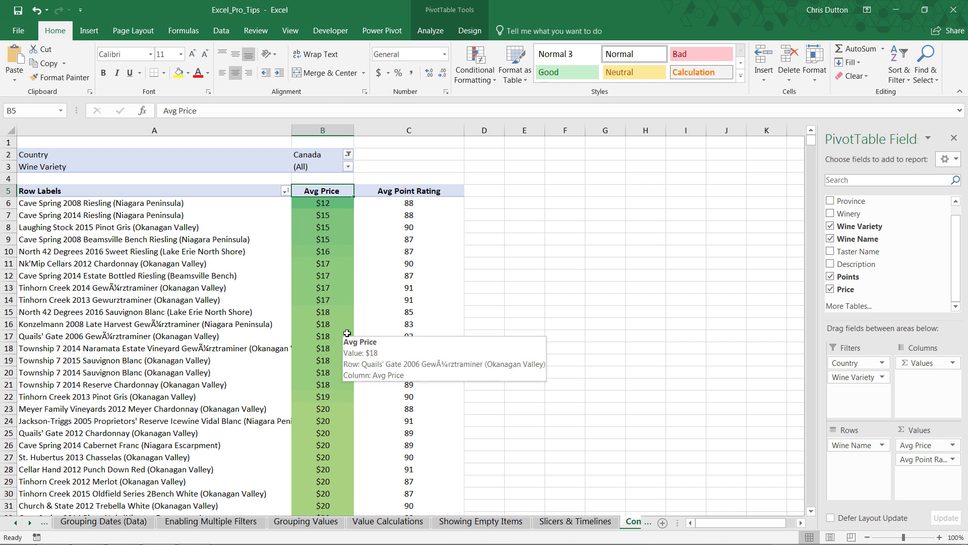
mouse_move(333, 316)
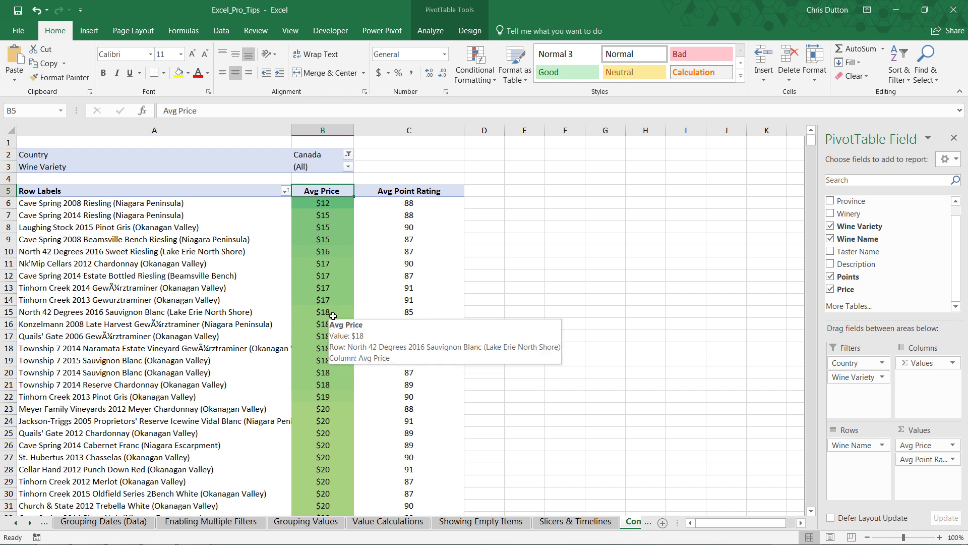
Edit the Graded Color Scale rule so it covers all cells showing Avg Price values.
left_click(474, 76)
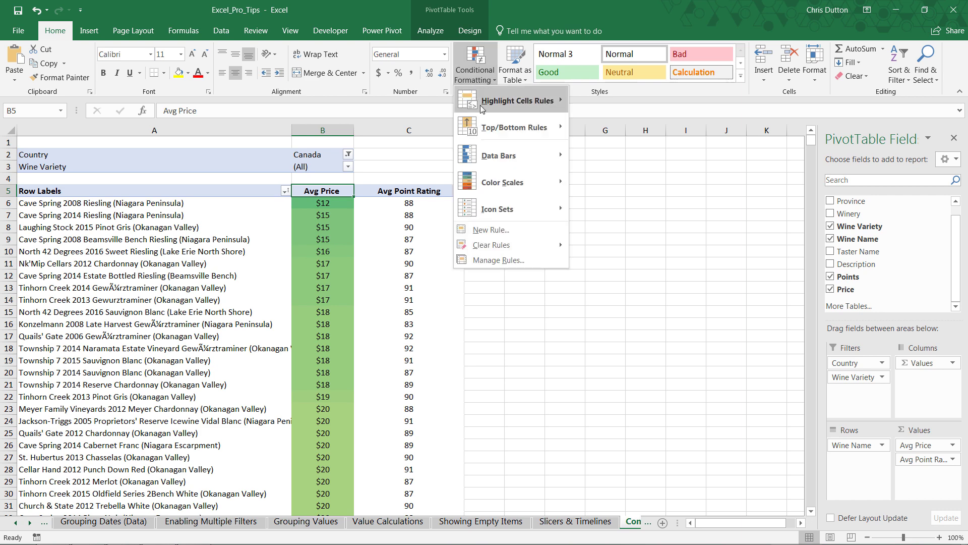
left_click(500, 259)
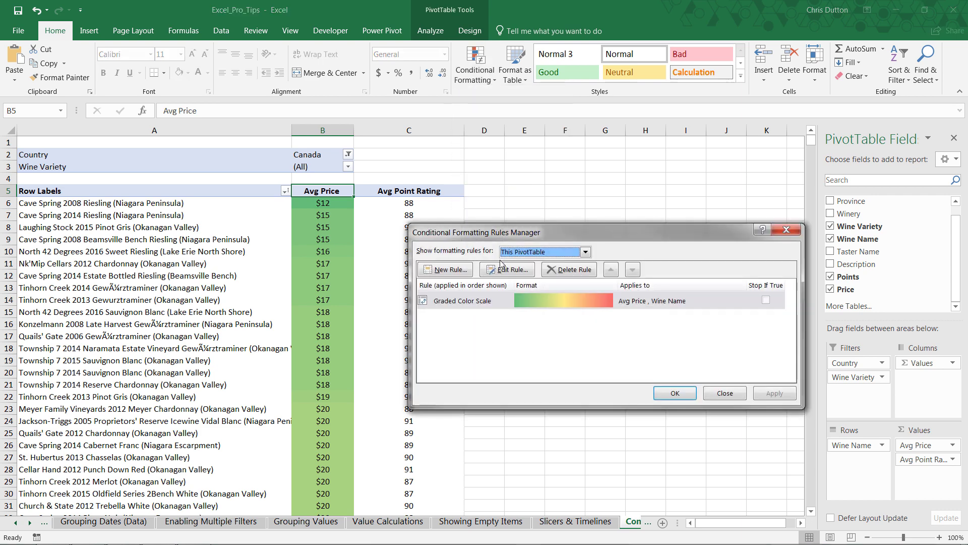
left_click(492, 302)
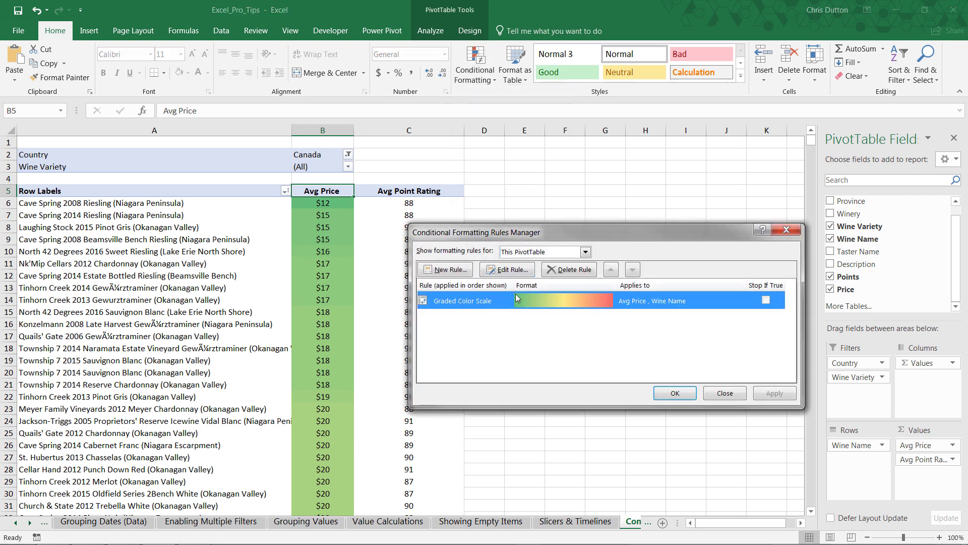
left_click(507, 269)
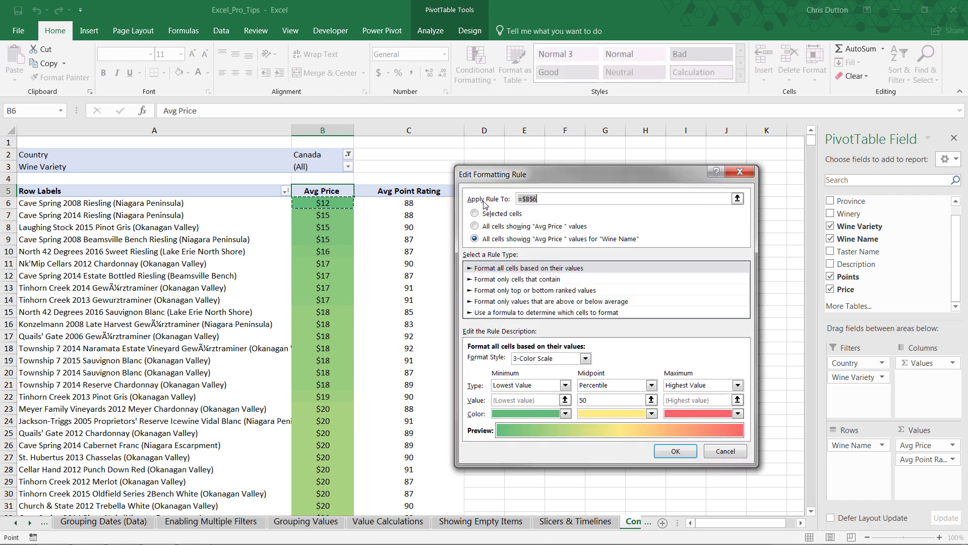
left_click(474, 227)
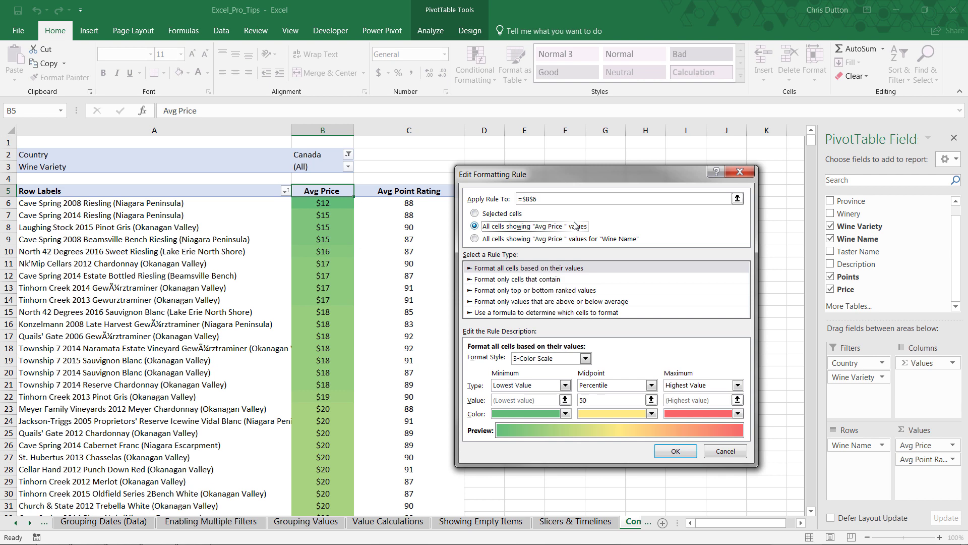
left_click(676, 450)
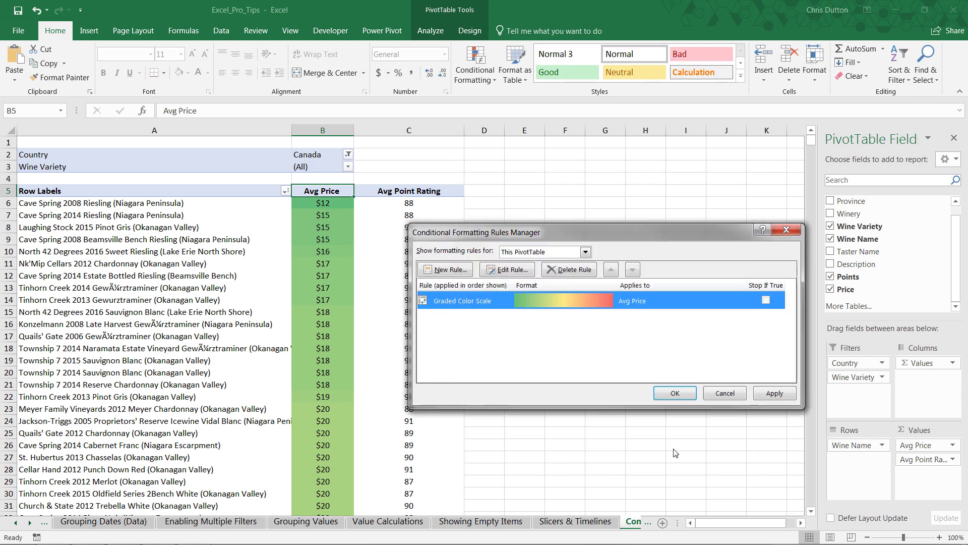
left_click(691, 394)
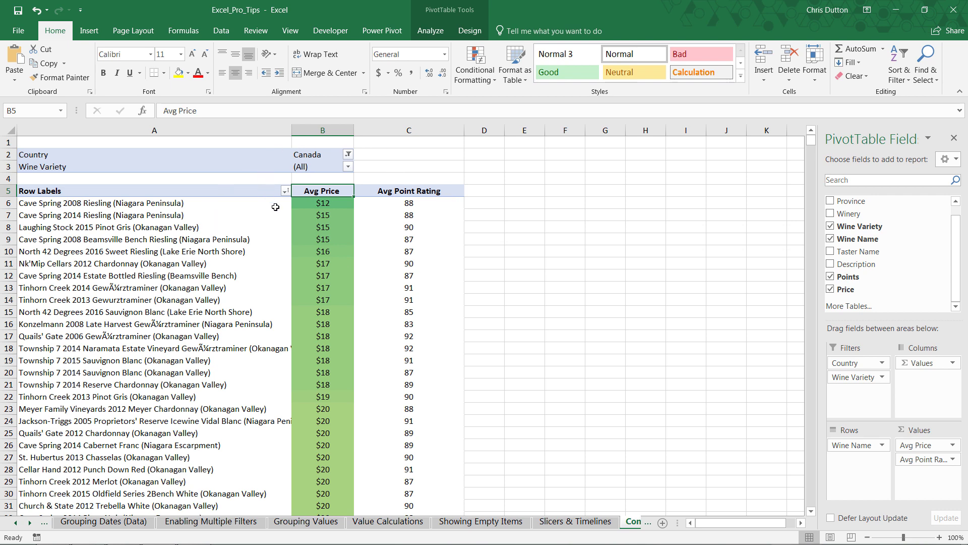
mouse_move(850, 445)
left_mouse_down()
mouse_move(853, 389)
mouse_move(853, 445)
left_mouse_up()
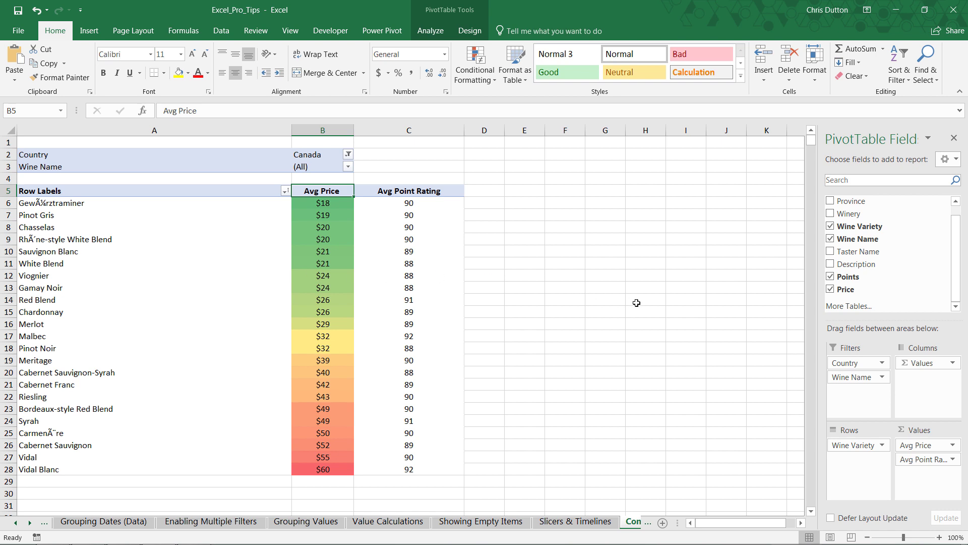
left_click_drag(832, 382, 859, 383)
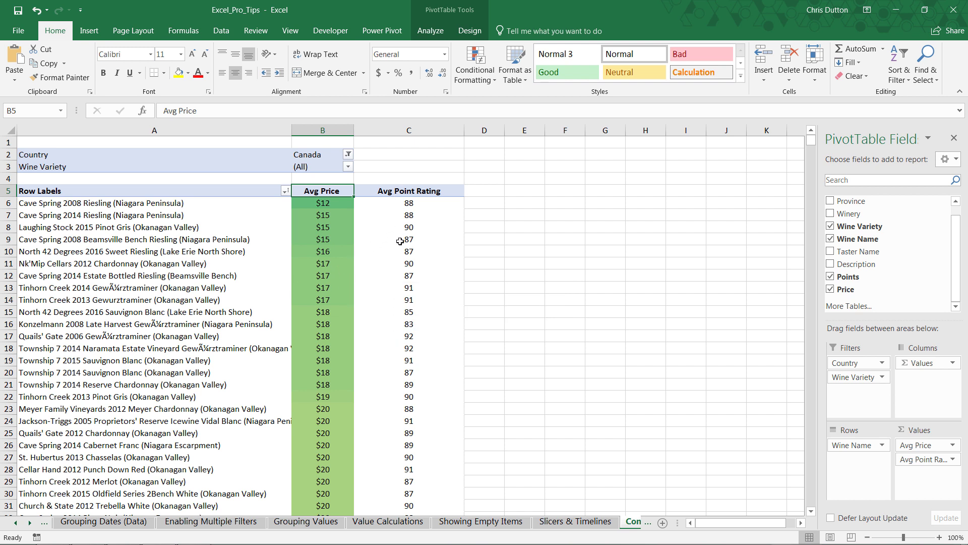
Select the Avg Point Rating cells C6:C17 and start a custom data bar rule.
mouse_move(423, 203)
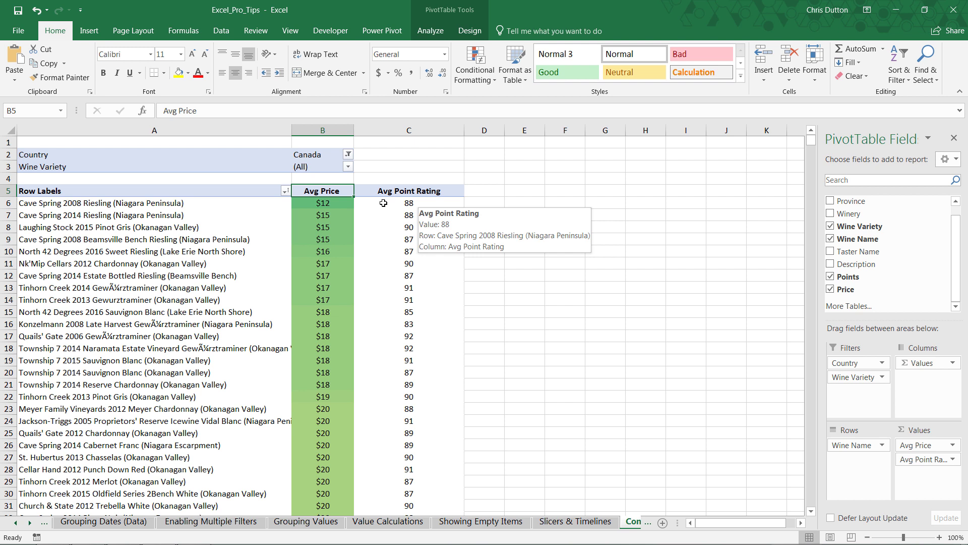
left_click_drag(383, 202, 387, 342)
mouse_move(393, 232)
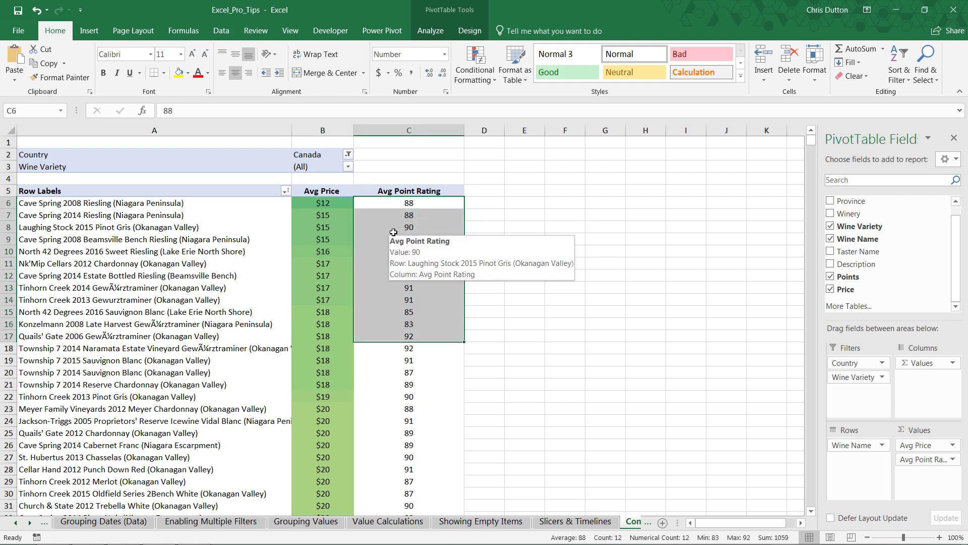
left_click(482, 79)
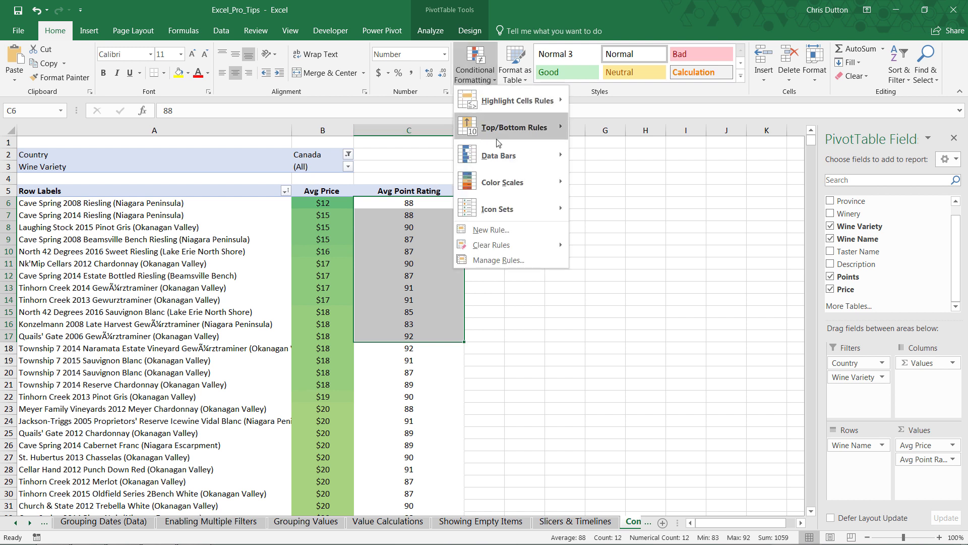
mouse_move(521, 151)
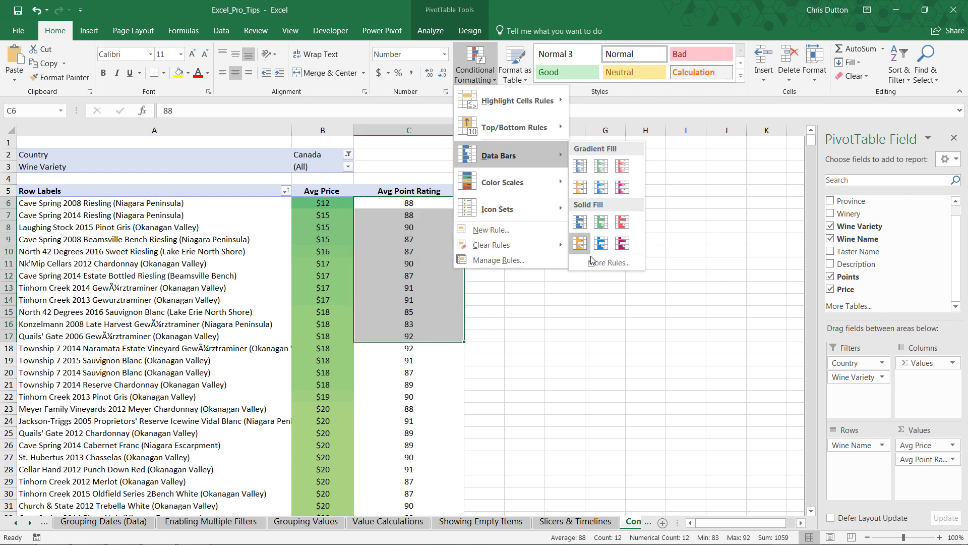
left_click(601, 264)
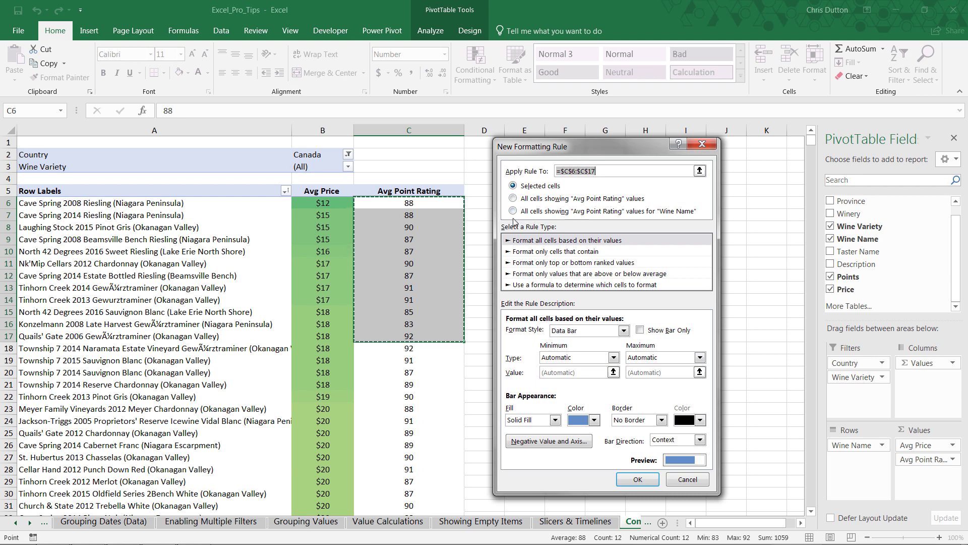
Make it a bar-only rule for all Avg Point Ratings, minimum number 75, dark blue-gray fill.
left_click(513, 199)
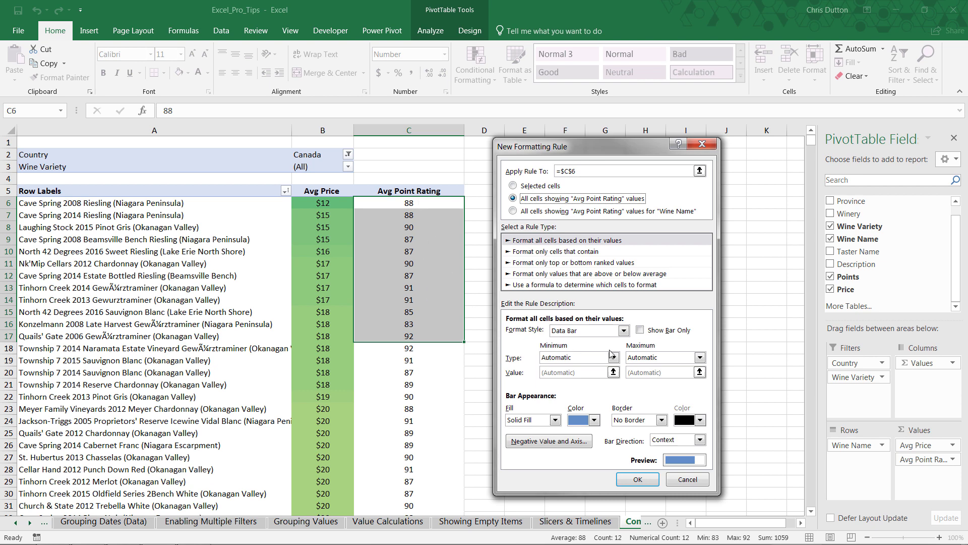
left_click(641, 331)
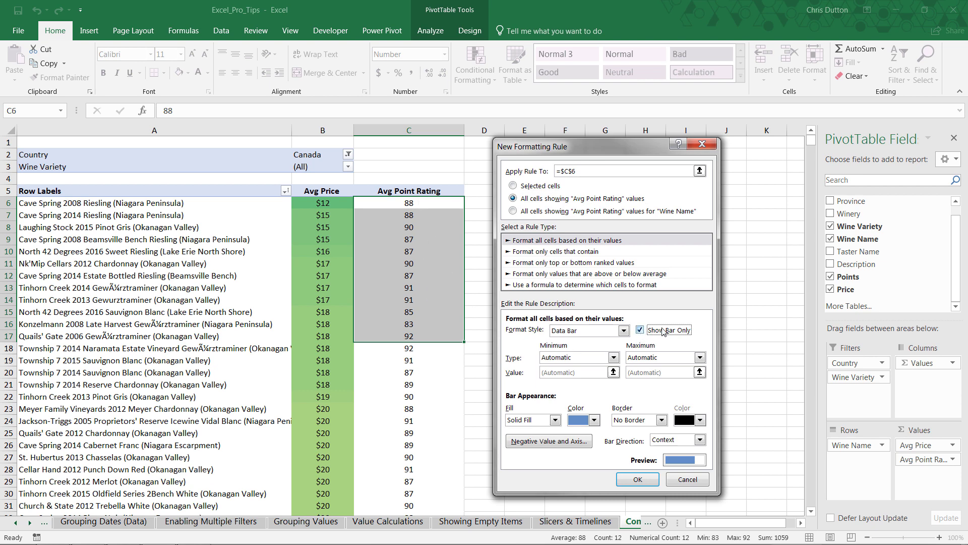
left_click(613, 358)
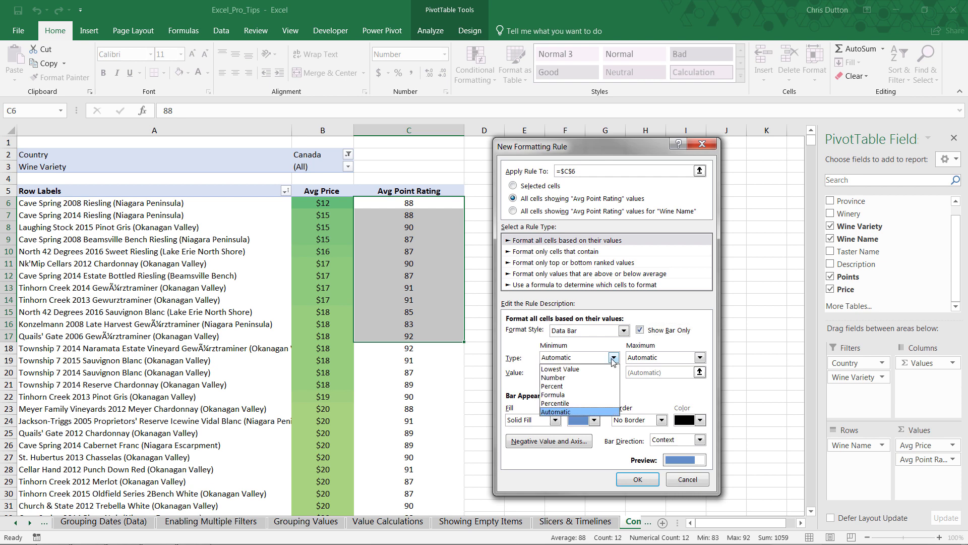
left_click(554, 378)
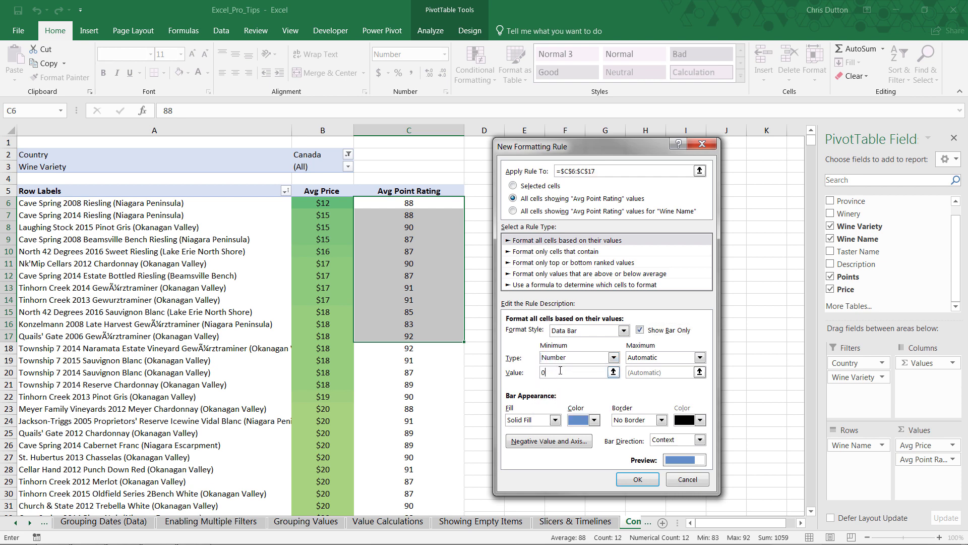
type("75")
left_click(595, 421)
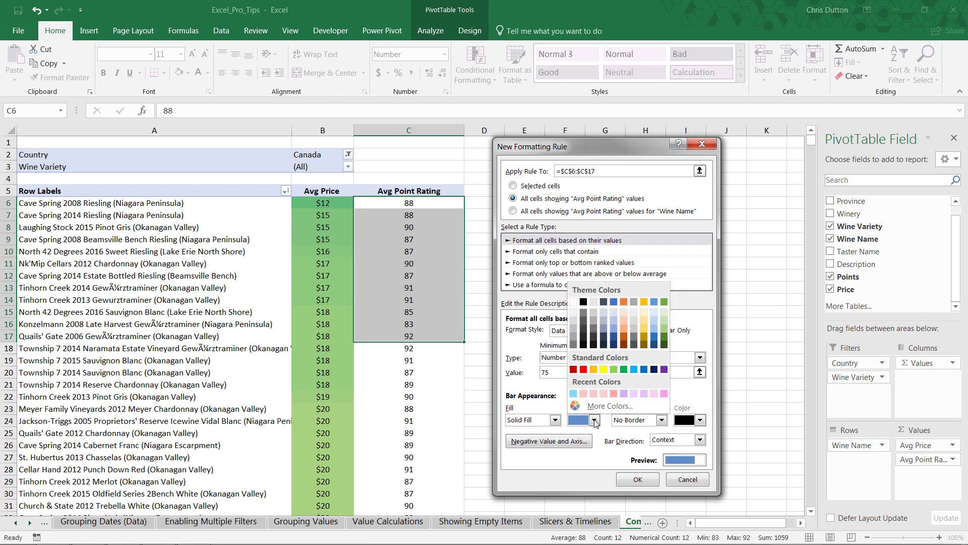
left_click(605, 303)
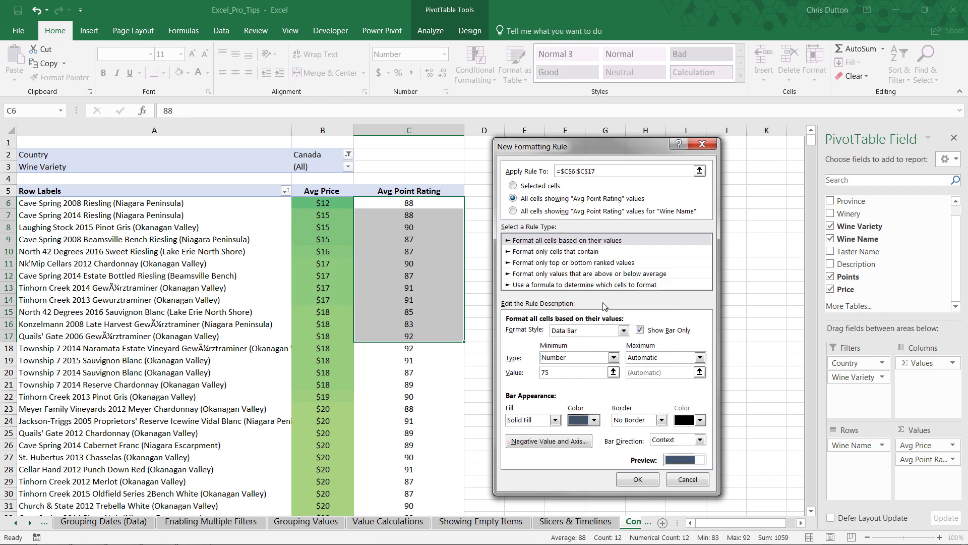
left_click(633, 477)
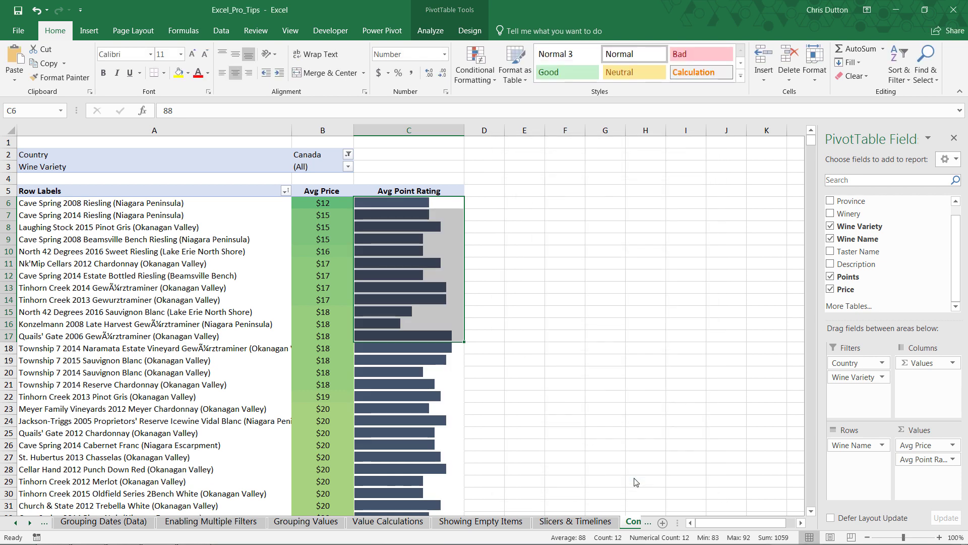
left_click(420, 229)
scroll(427, 231, "down", 20)
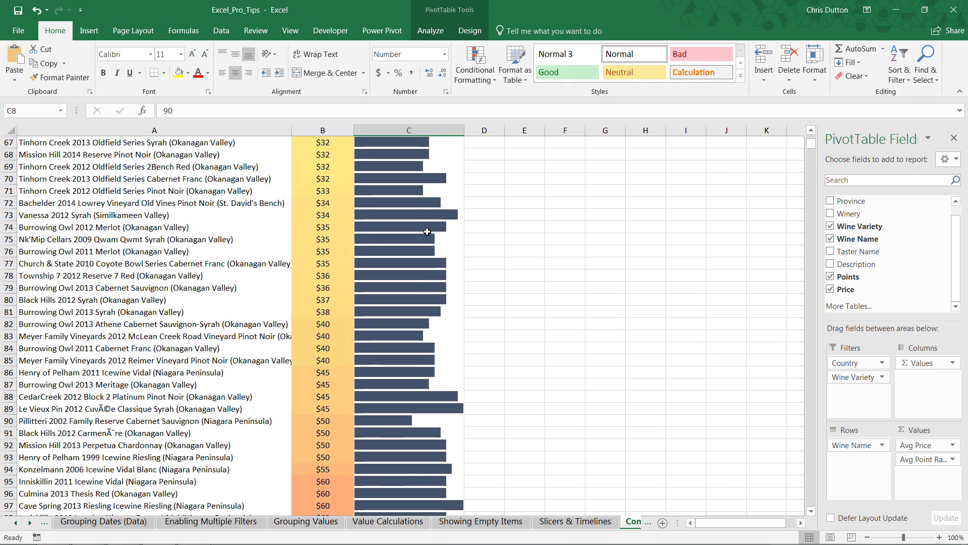
scroll(428, 231, "down", 5)
scroll(427, 231, "up", 10)
scroll(427, 232, "up", 17)
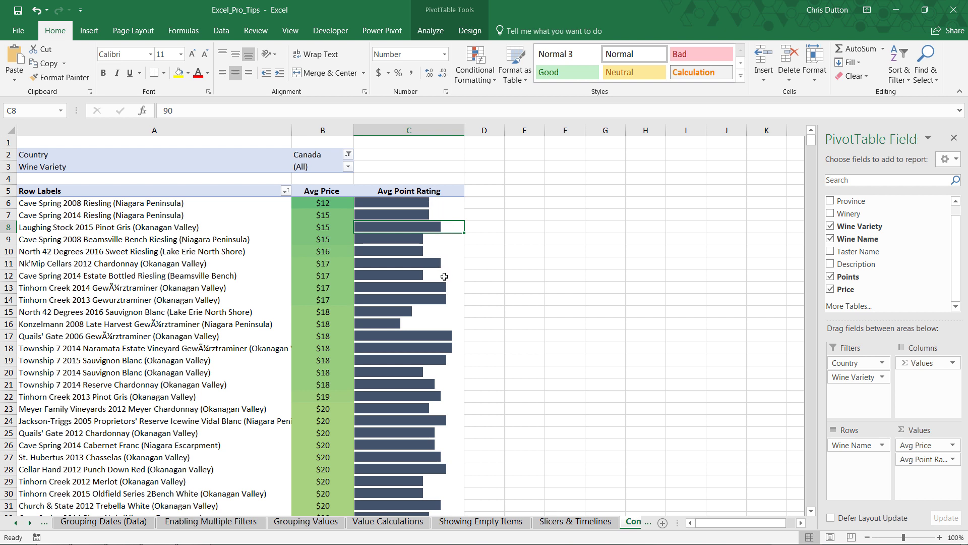
scroll(348, 213, "down", 1)
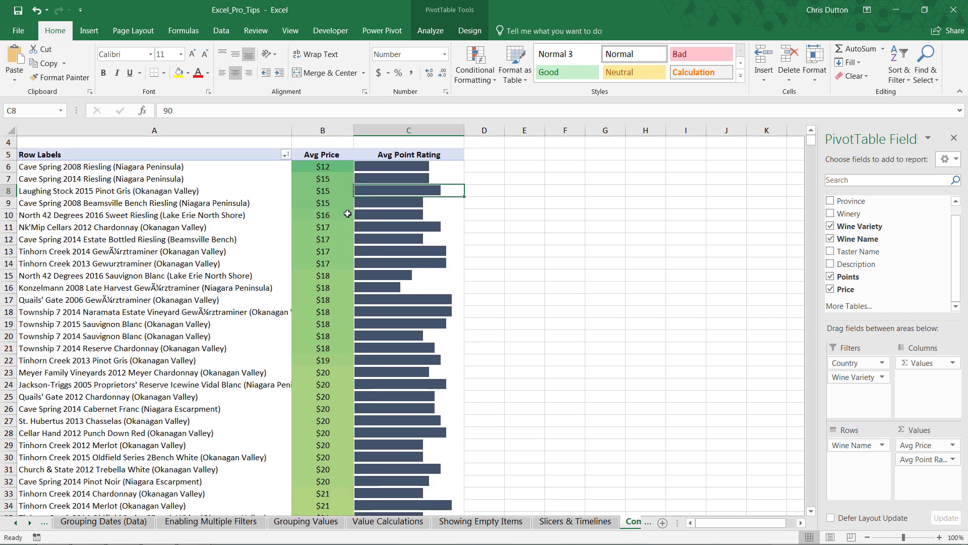
left_click(366, 251)
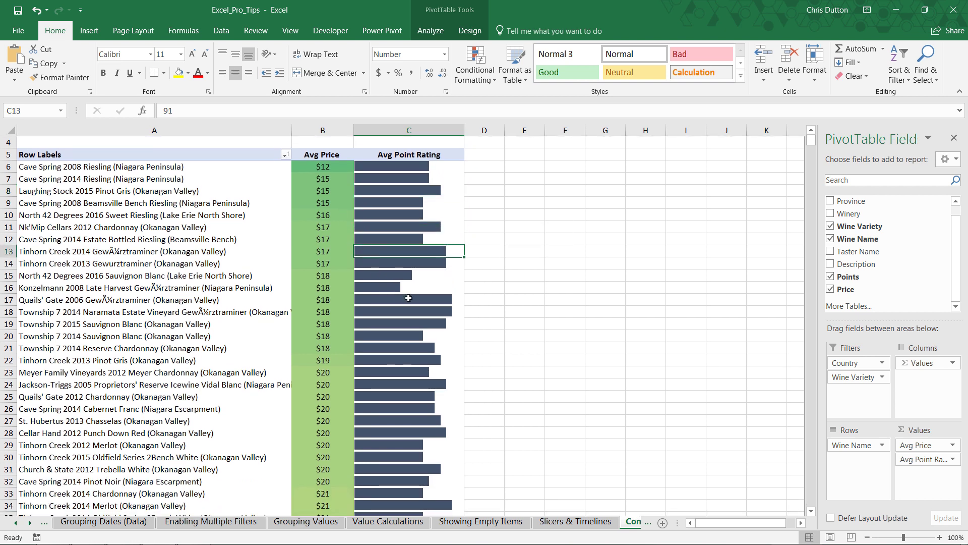
left_click_drag(416, 300, 399, 311)
scroll(419, 328, "down", 4)
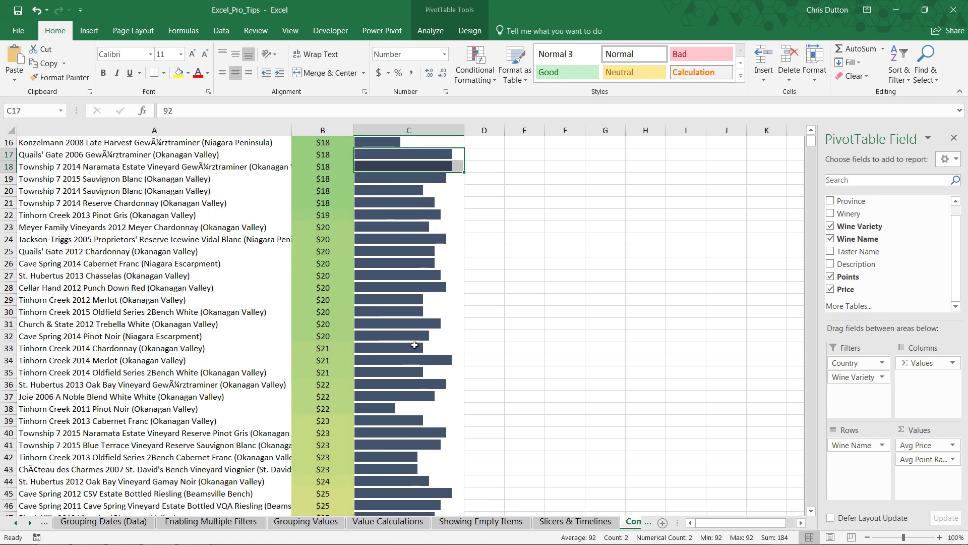
left_click(434, 359)
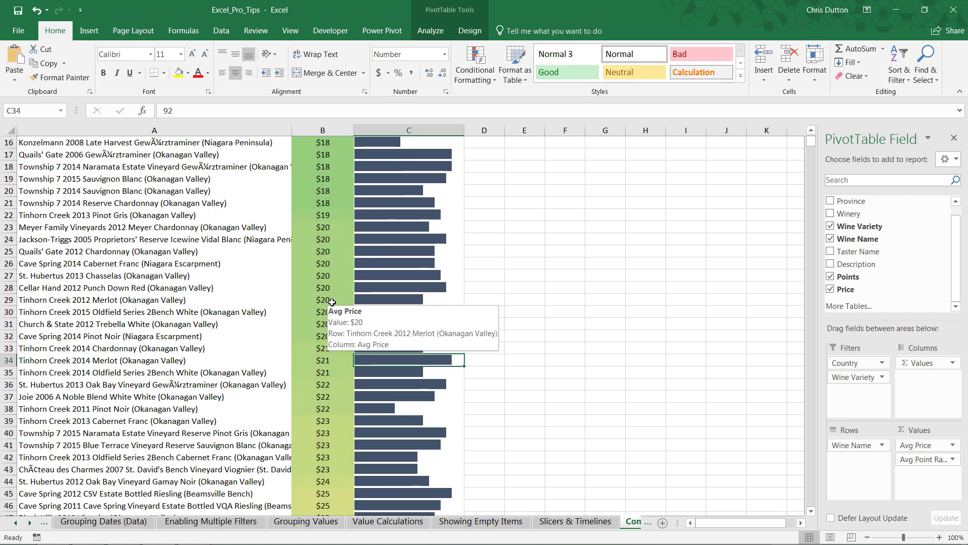
scroll(332, 302, "up", 5)
mouse_move(332, 302)
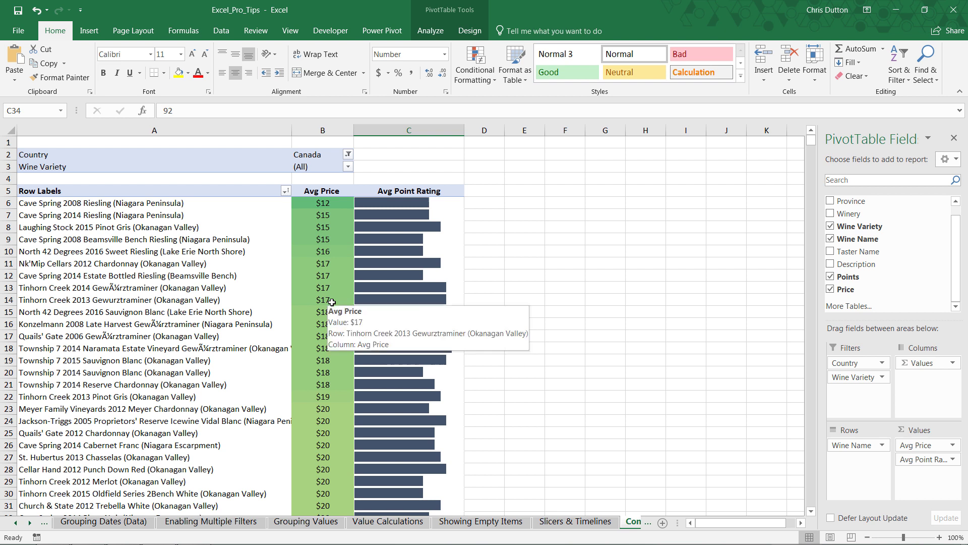
left_click(442, 207)
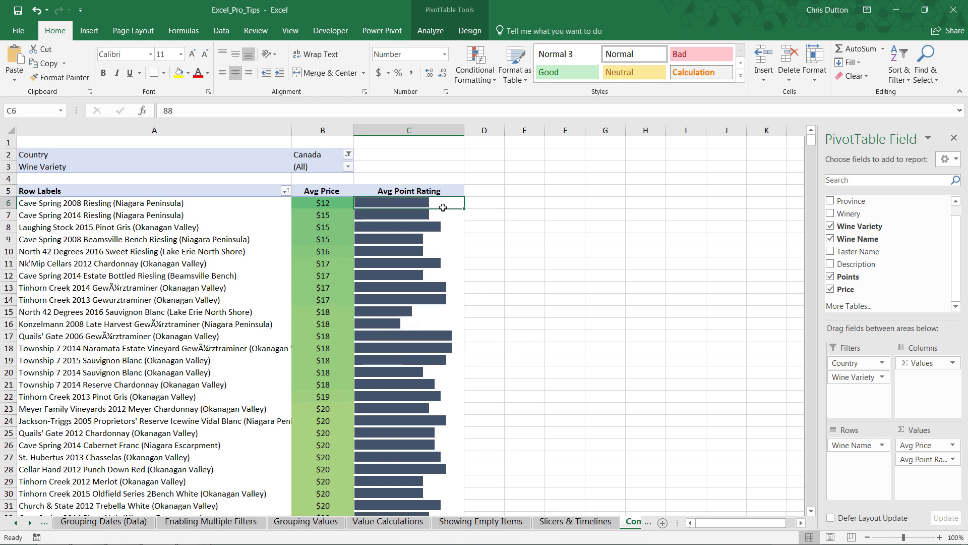
Highlight ratings greater than 90 with green fill and dark green text across all Avg Point Rating values.
left_click(478, 78)
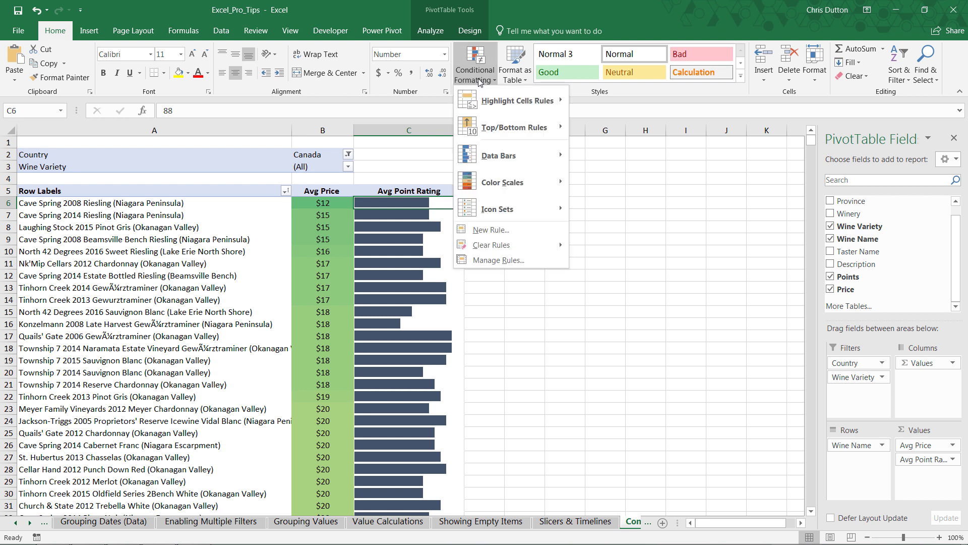
mouse_move(511, 101)
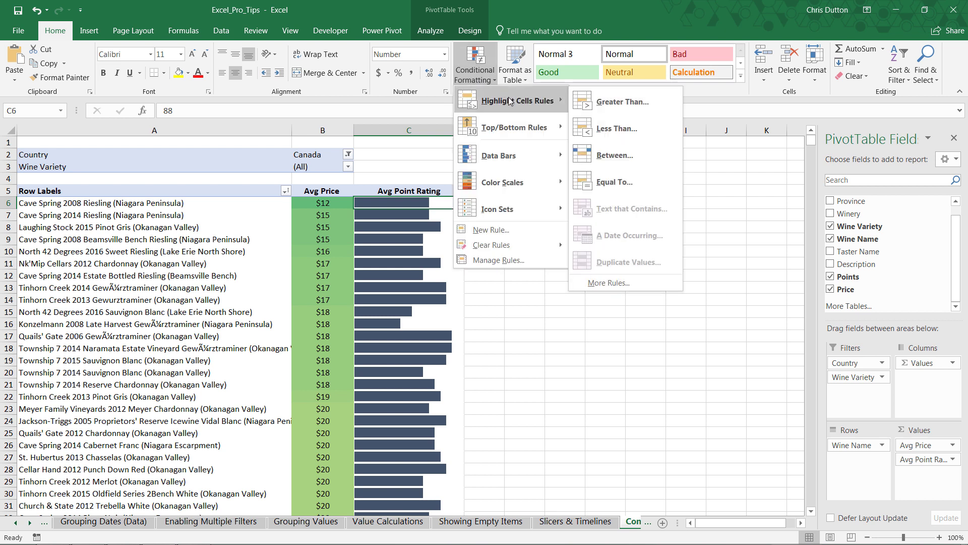
left_click(631, 101)
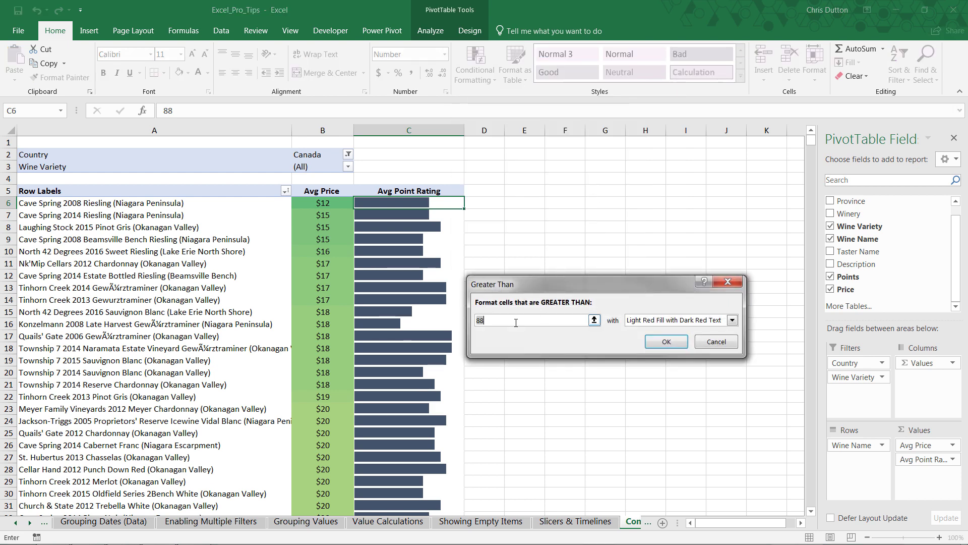
type("90")
left_click(732, 320)
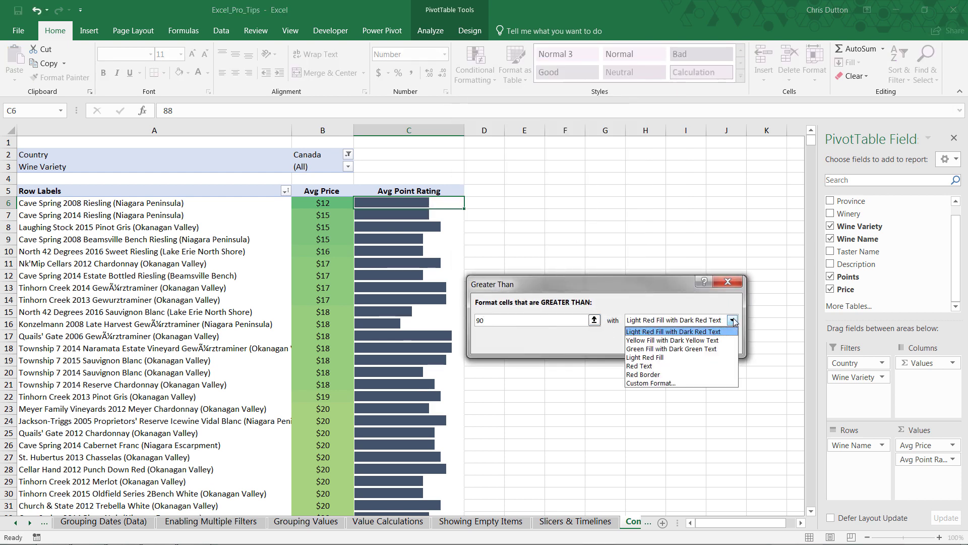
left_click(646, 349)
left_click(656, 342)
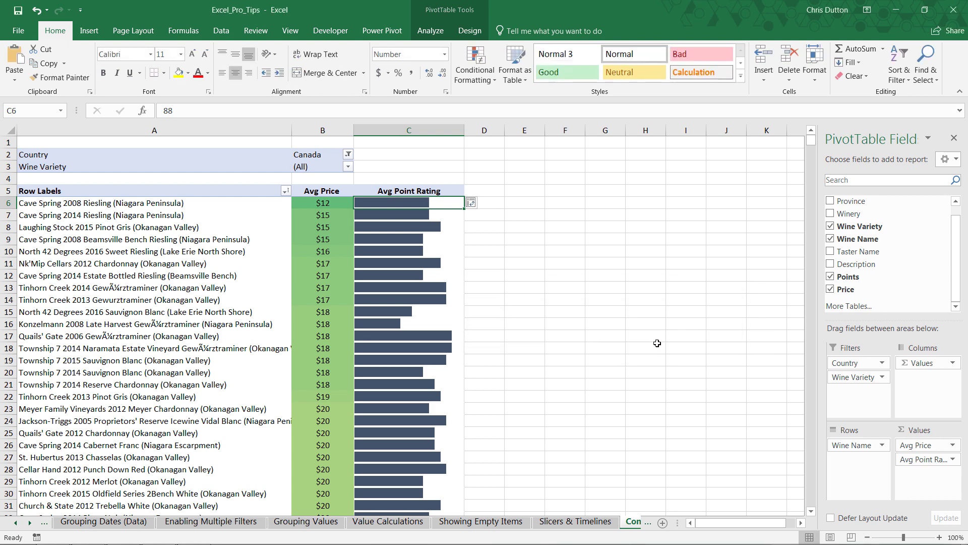
left_click(474, 204)
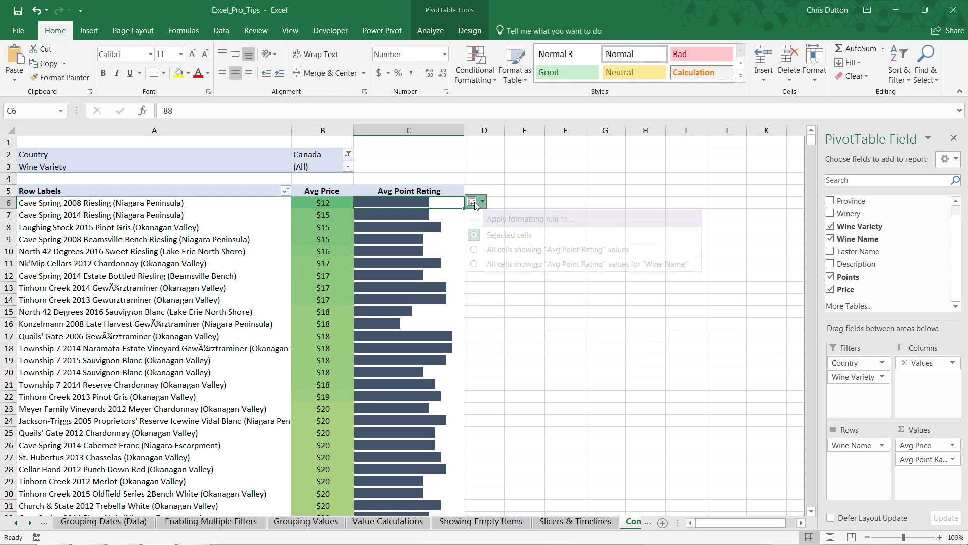
left_click(521, 250)
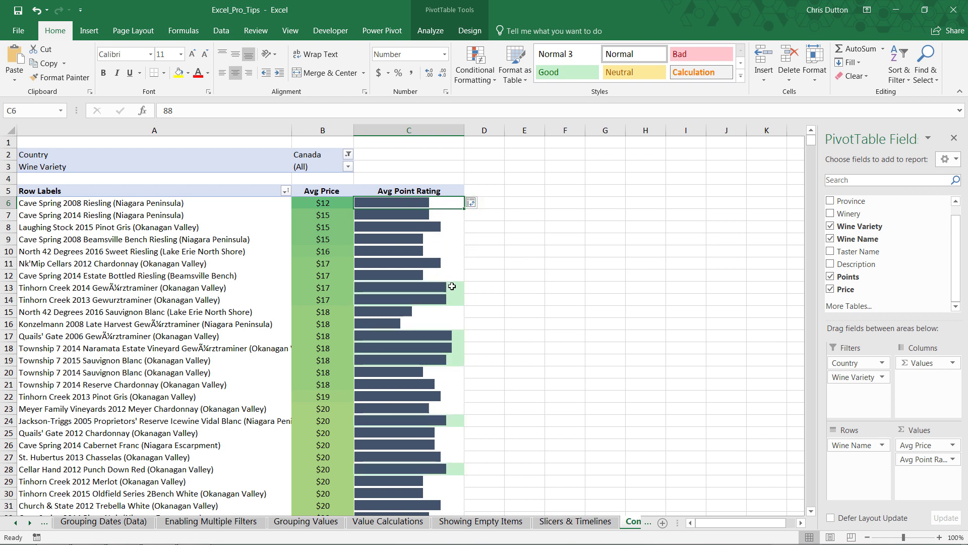
key("Down")
key("Down")
key("Down")
key("Down")
key("Down")
key("Down")
key("Down")
scroll(435, 246, "down", 5)
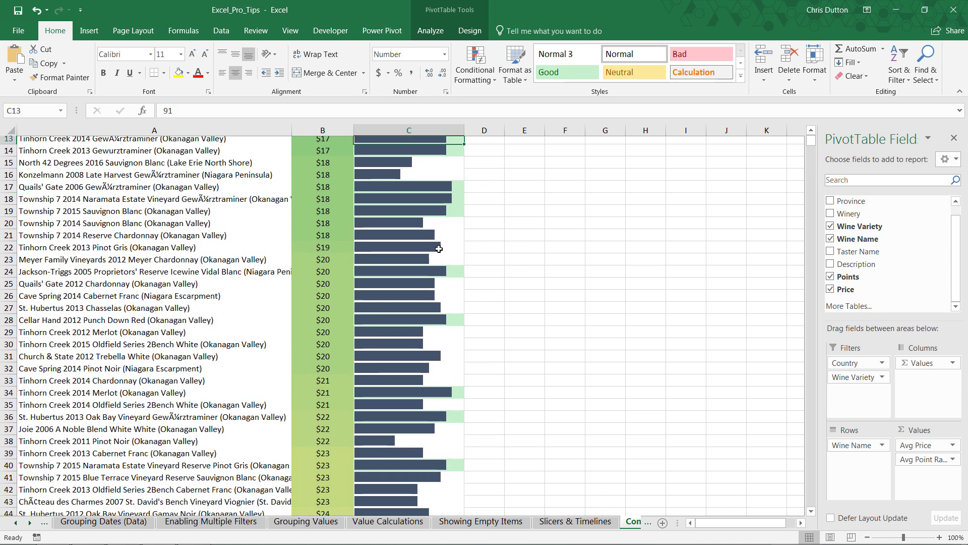
mouse_move(439, 247)
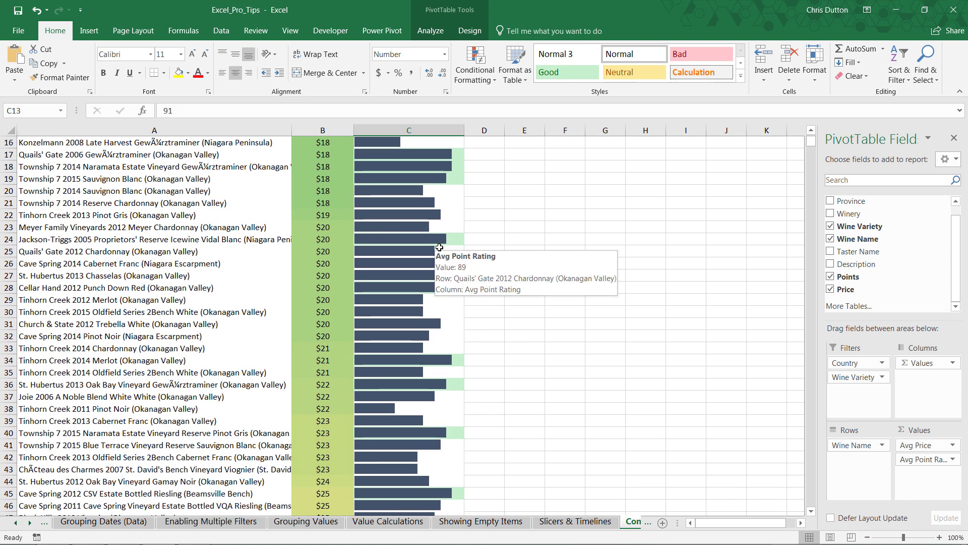
scroll(439, 247, "up", 5)
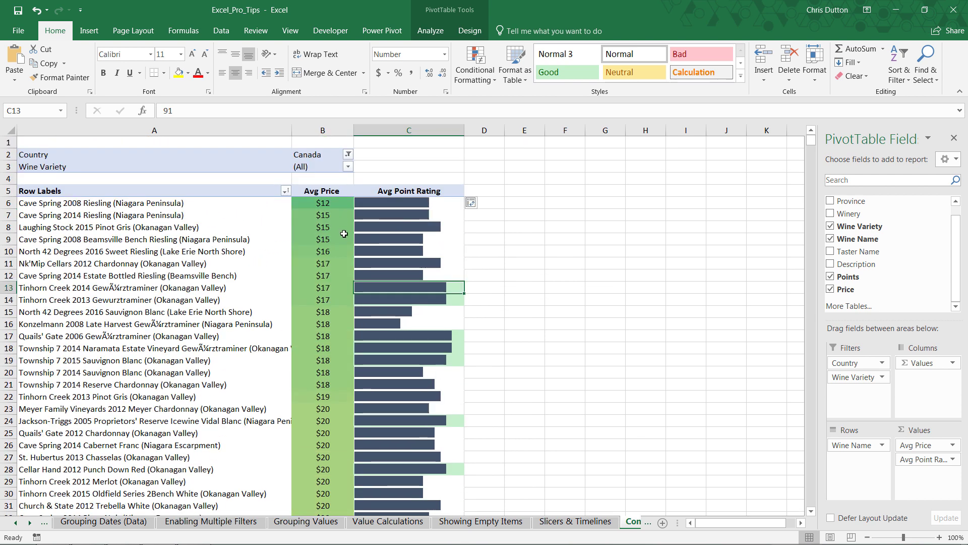
left_click_drag(265, 287, 303, 301)
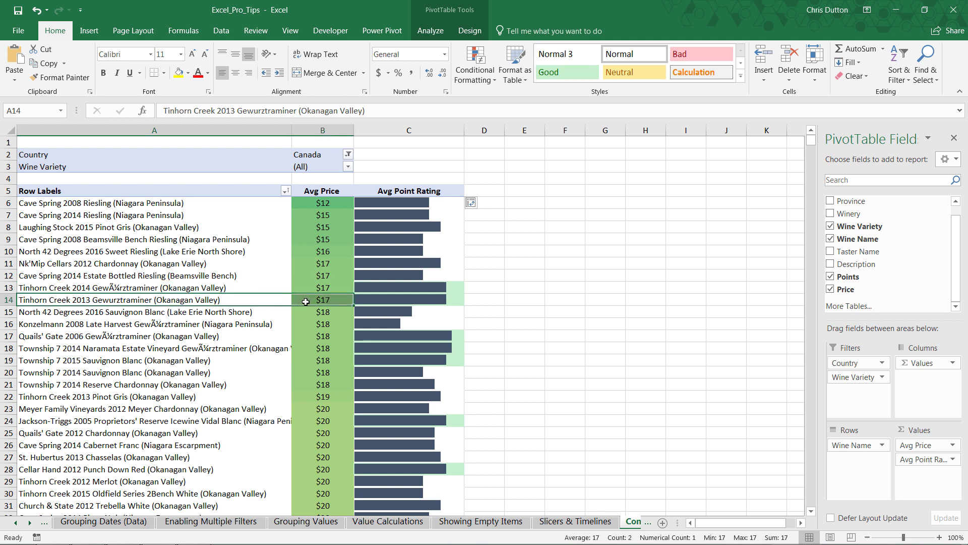
left_click_drag(323, 336, 325, 360)
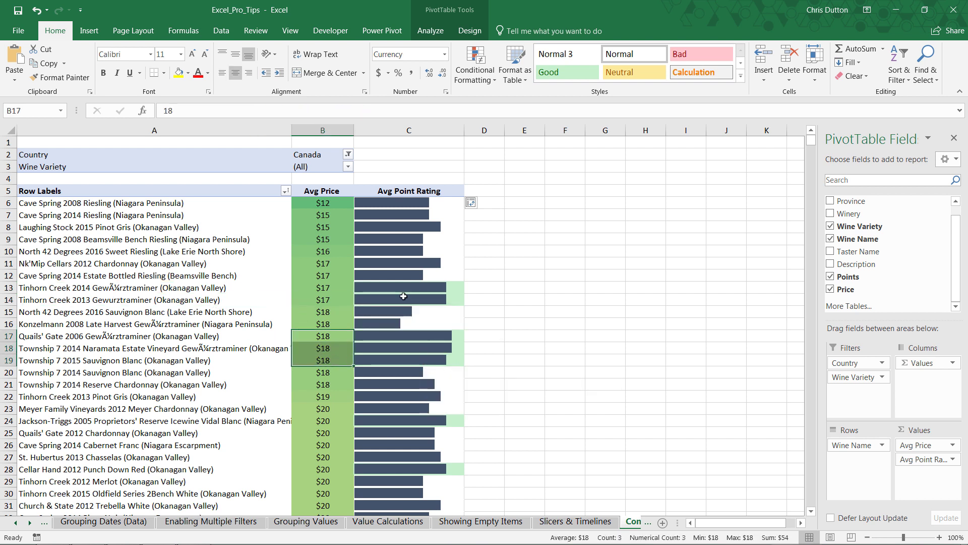
left_click(252, 260)
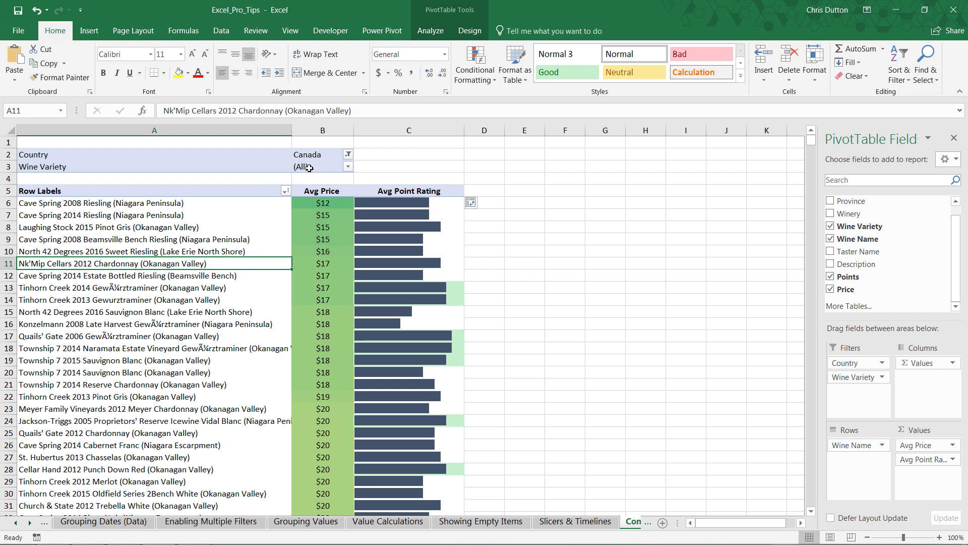
Switch the Country filter from Canada to Italy.
left_click(348, 154)
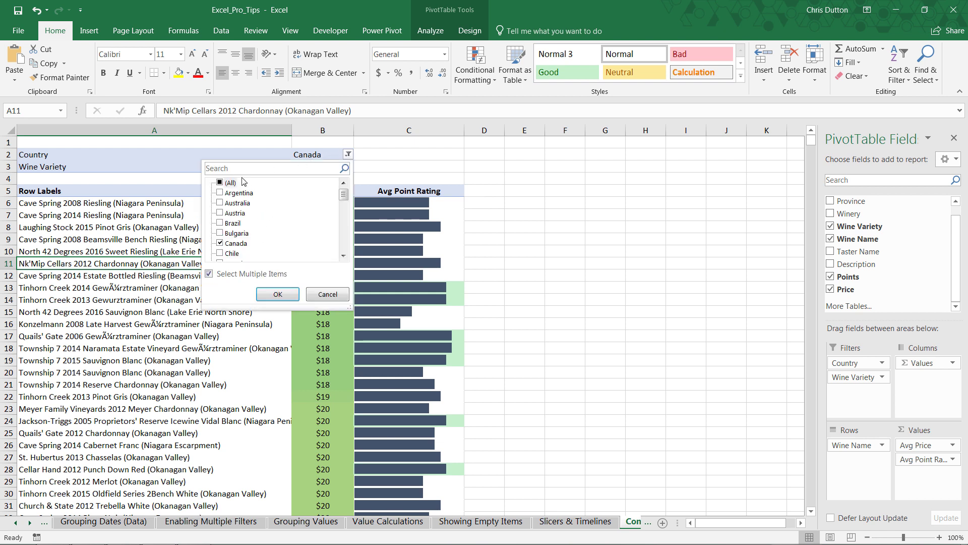
left_click(220, 243)
scroll(255, 226, "down", 5)
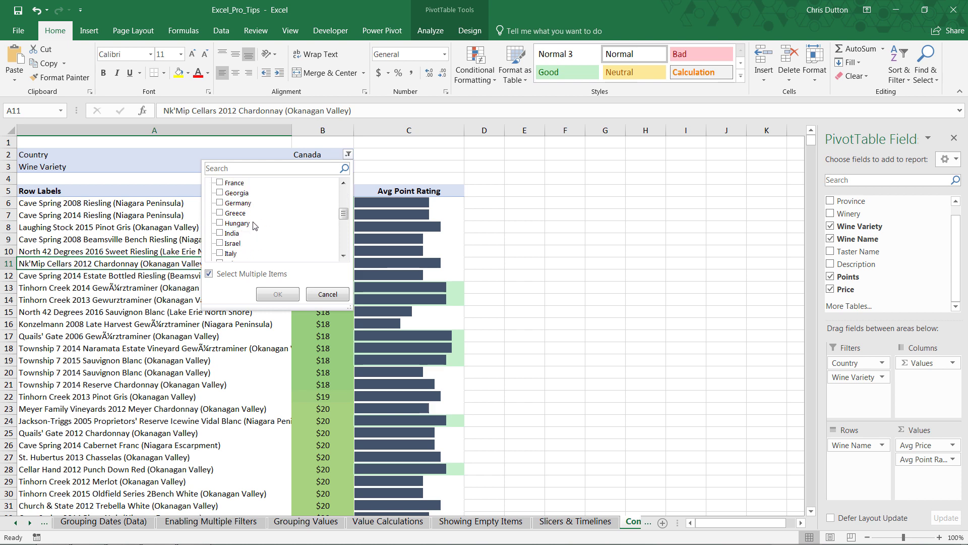
left_click(220, 222)
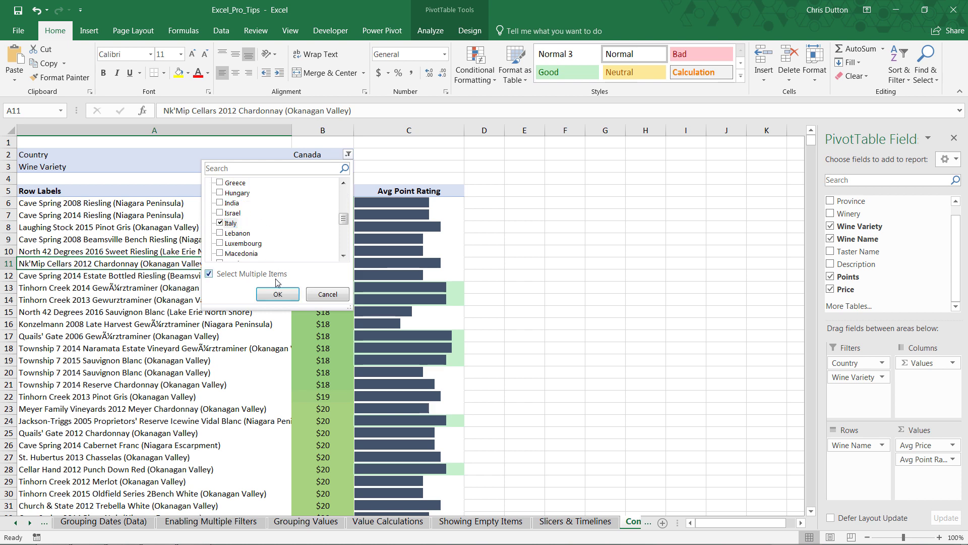
left_click(278, 294)
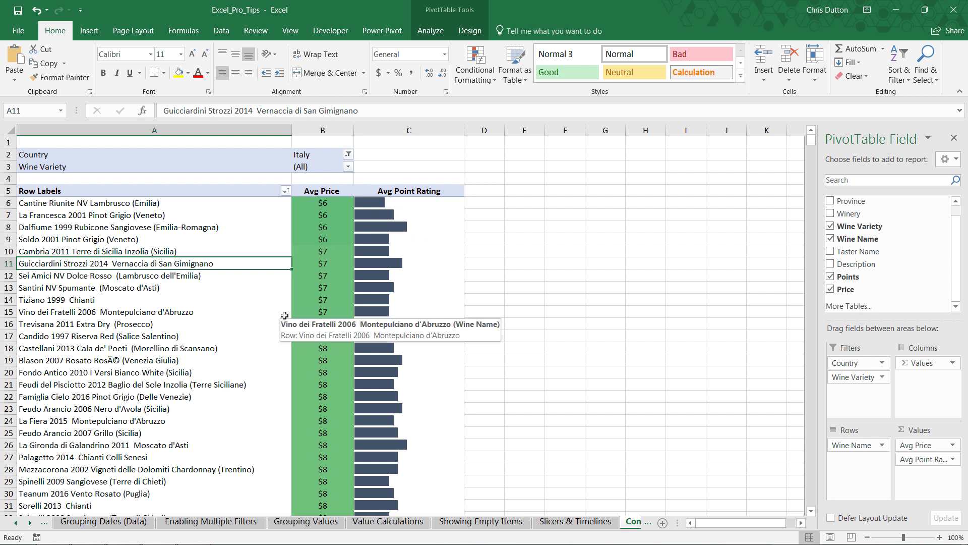
Scroll down to row 328 and check its wine name, price and highlighted 91 rating.
scroll(416, 298, "down", 11)
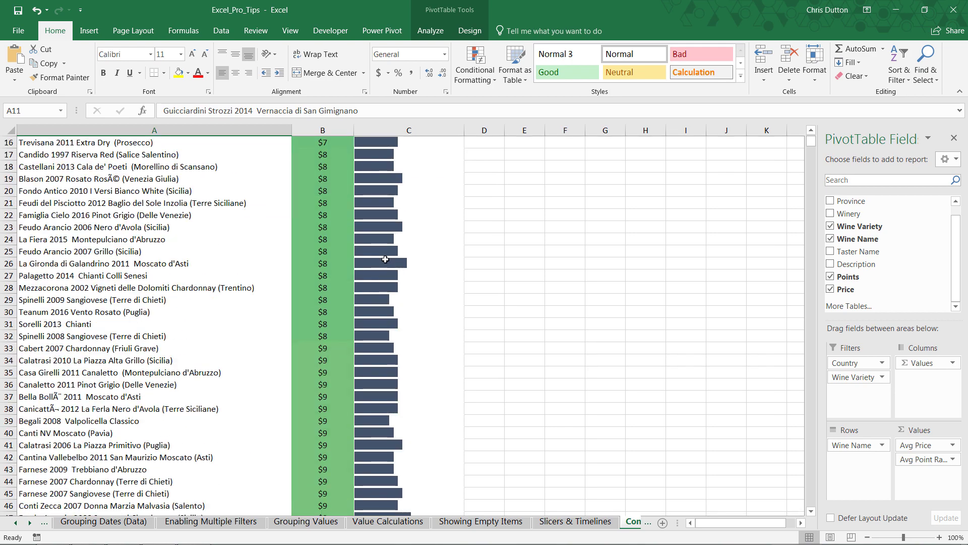
scroll(385, 256, "down", 20)
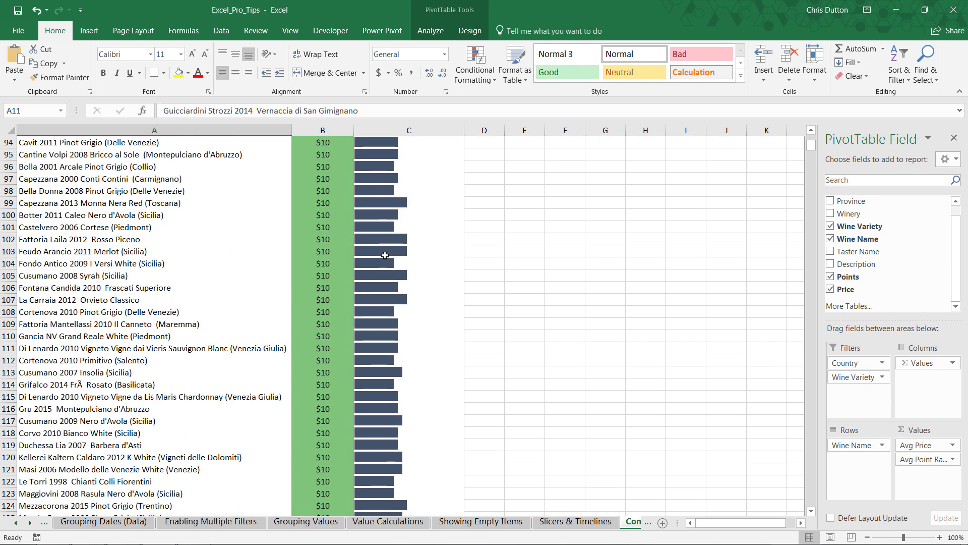
scroll(385, 255, "down", 20)
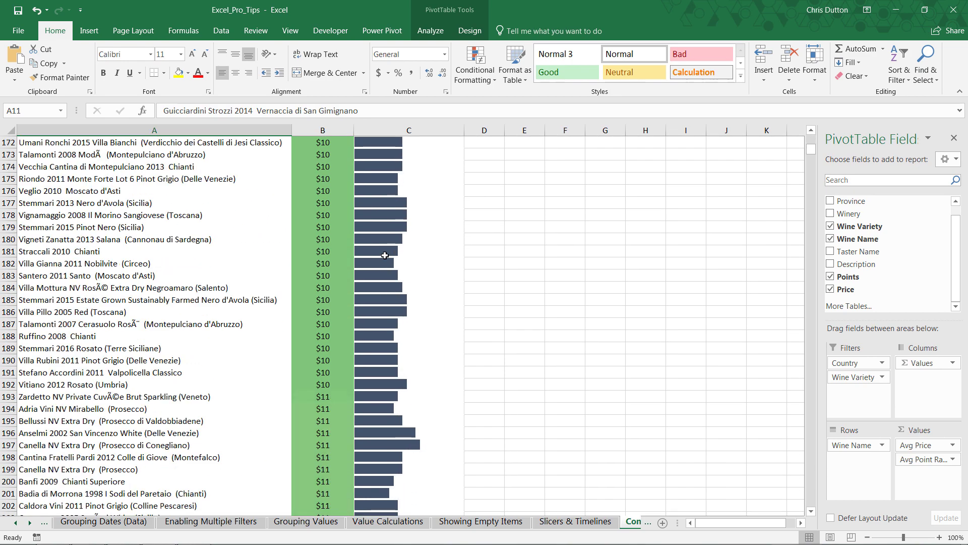
scroll(385, 255, "down", 20)
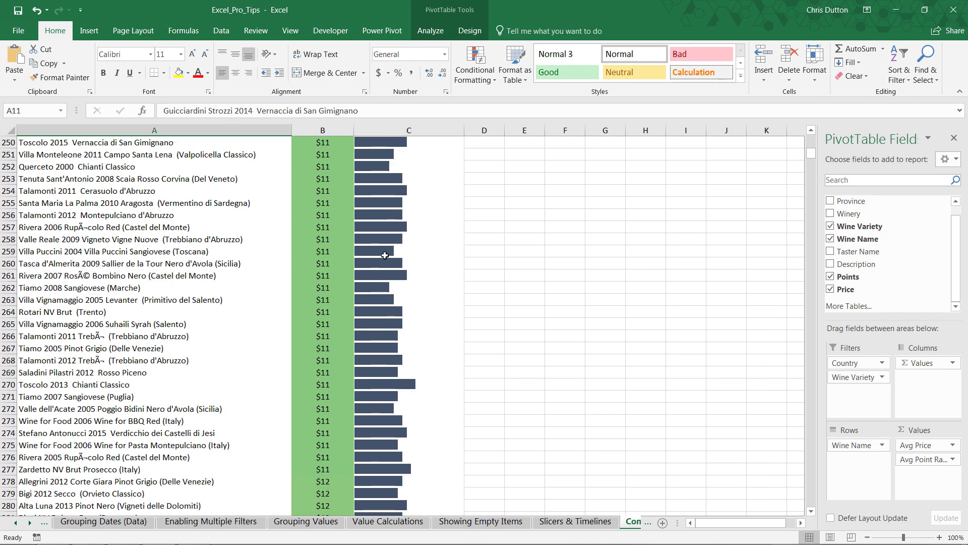
scroll(385, 255, "down", 18)
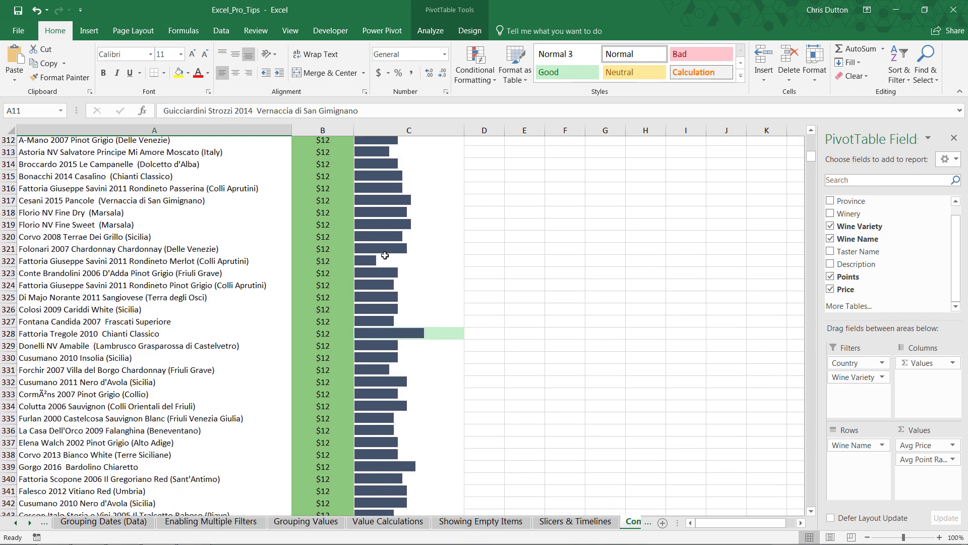
left_click(440, 217)
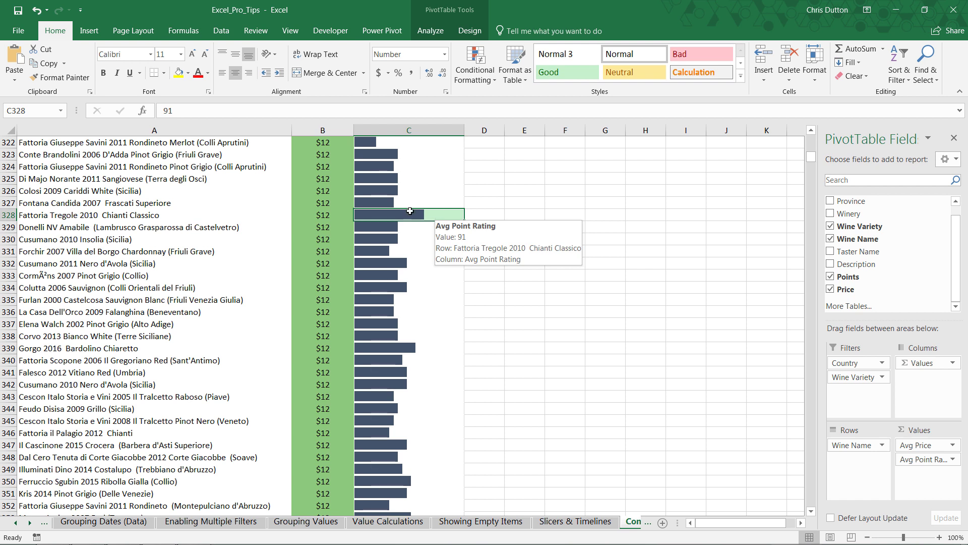
left_click(140, 216)
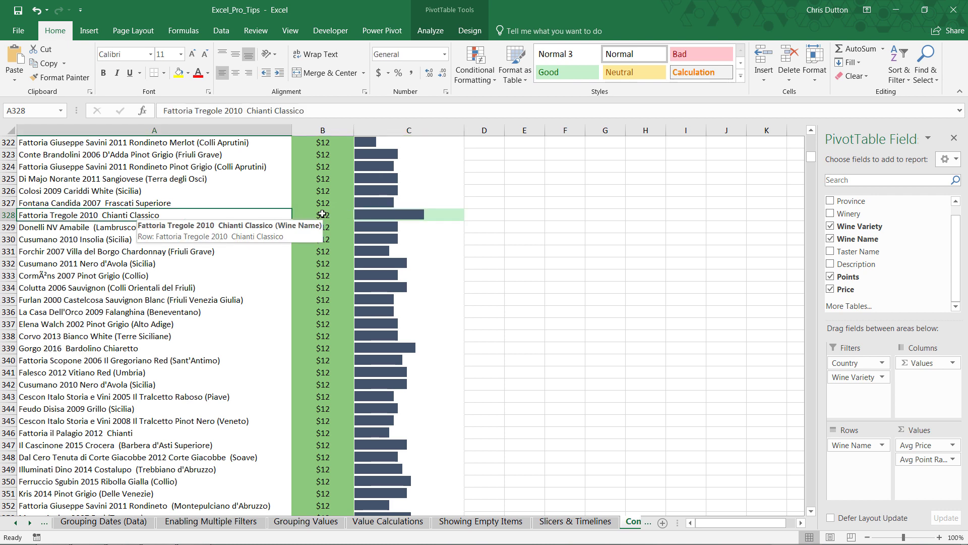
left_click(323, 213)
mouse_move(389, 212)
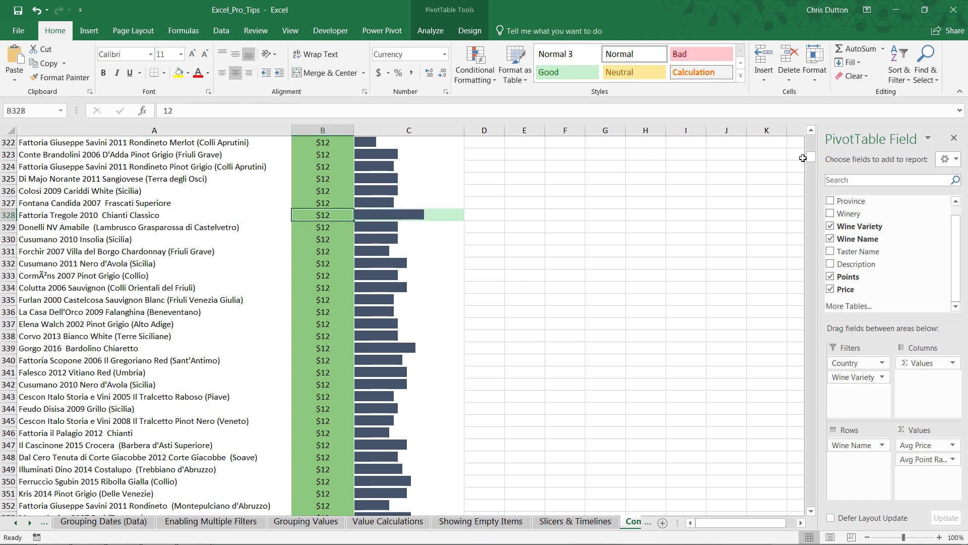
left_click_drag(807, 159, 813, 138)
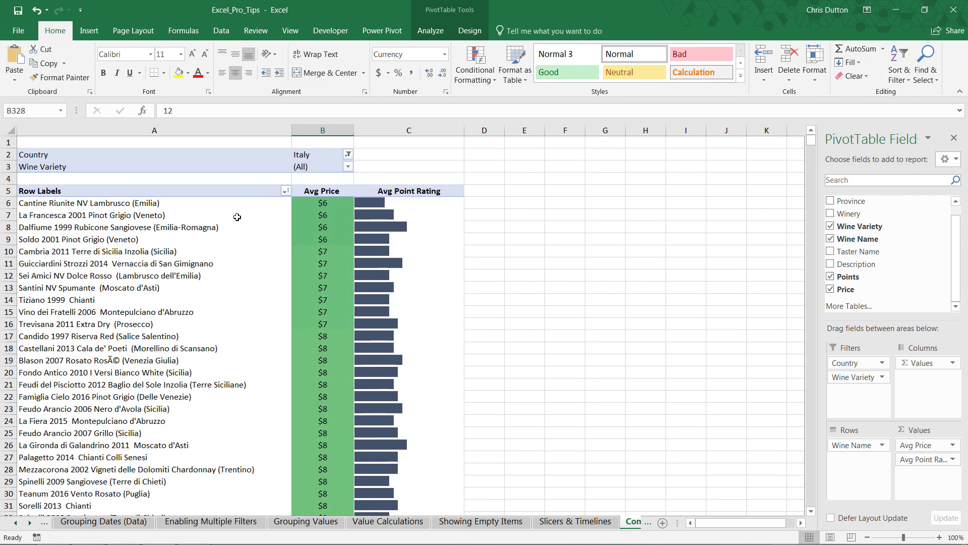